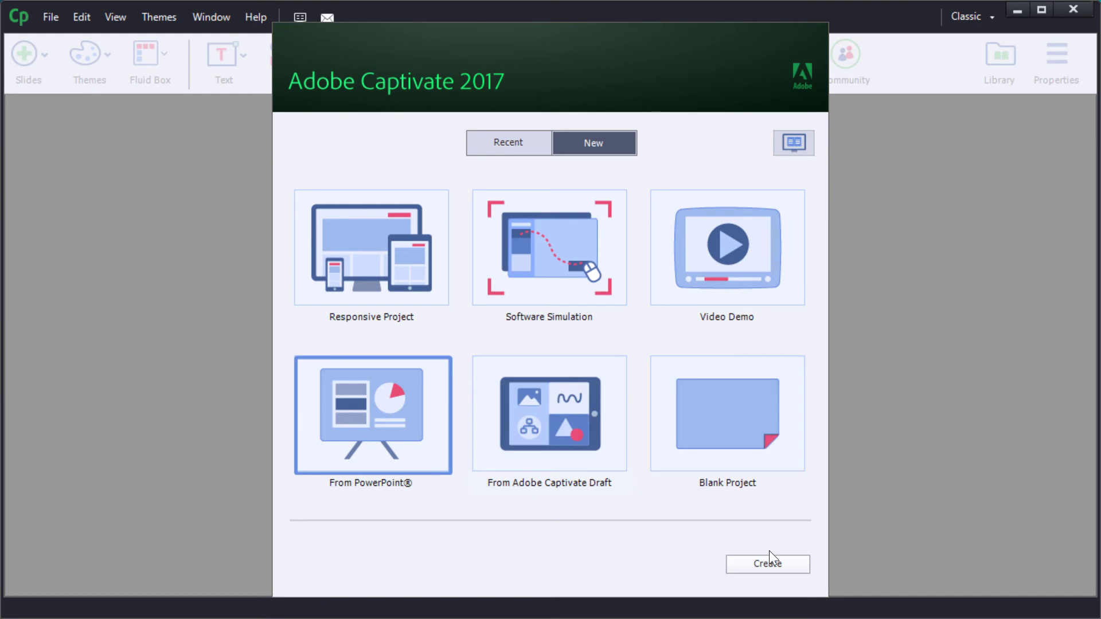
# Step: Start a new project by importing the CaptivateSuperPowers PowerPoint deck
pyautogui.click(771, 564)
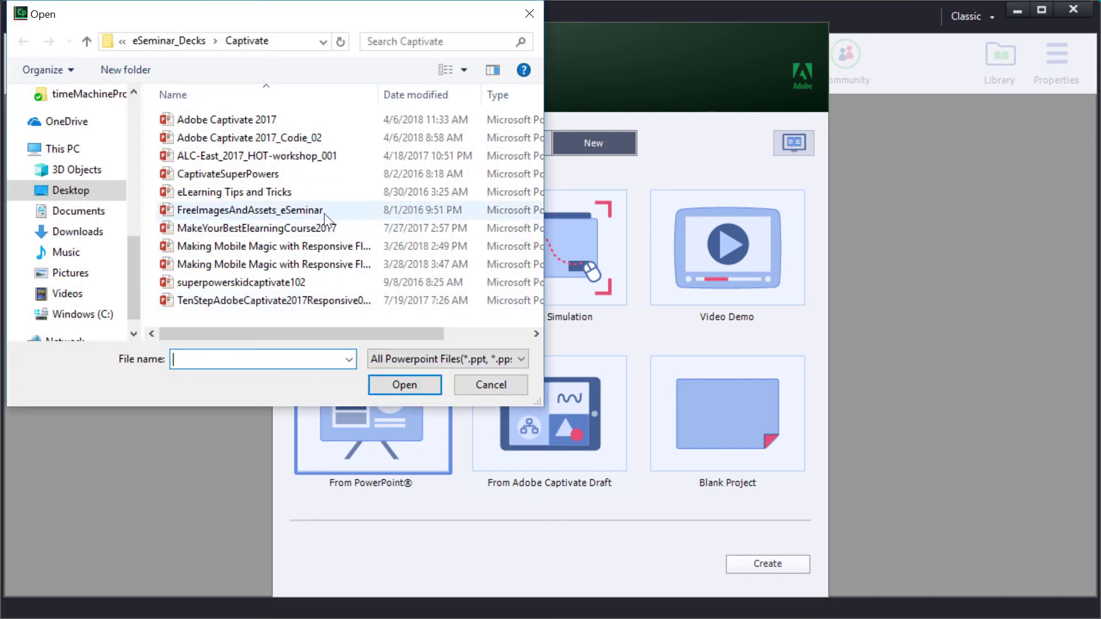
pyautogui.click(247, 173)
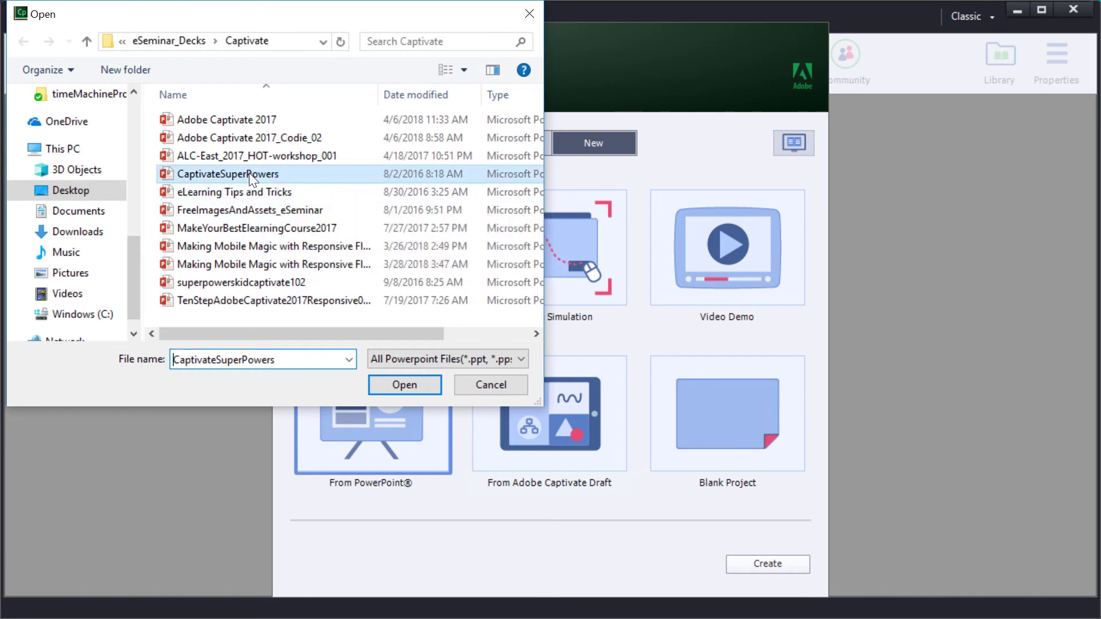
pyautogui.click(419, 386)
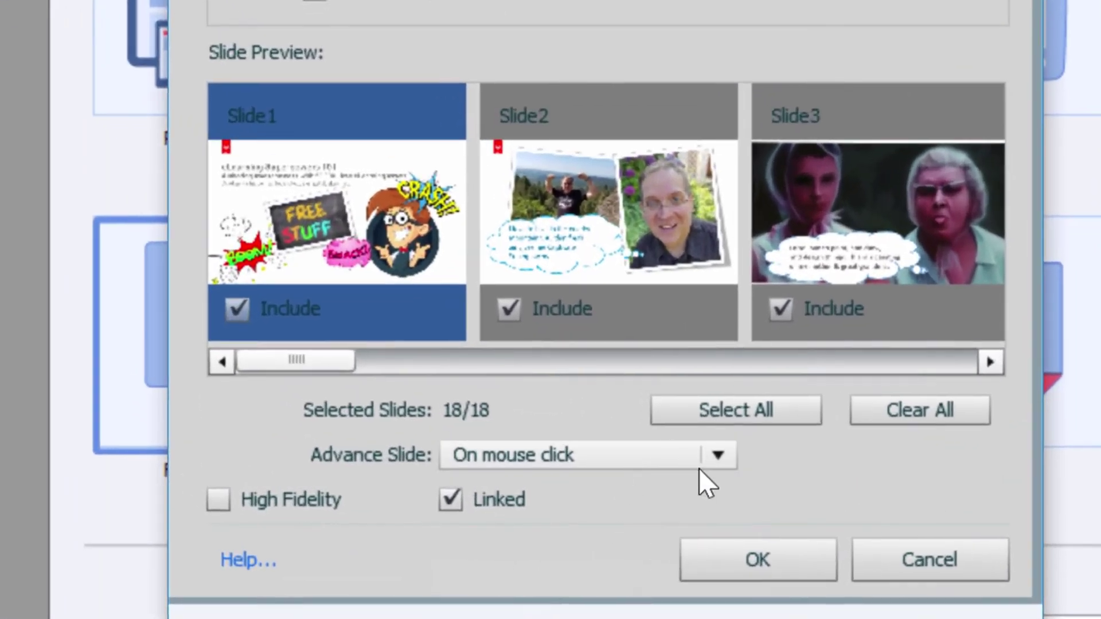
# Step: Import all 18 slides as linked, advancing automatically
pyautogui.click(717, 455)
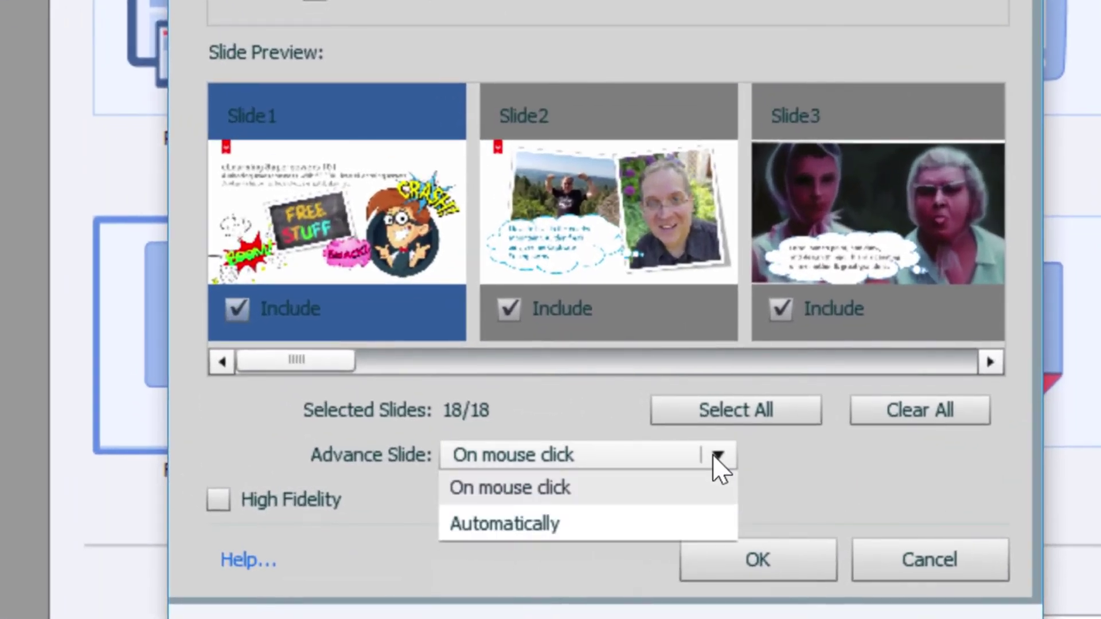
pyautogui.click(595, 524)
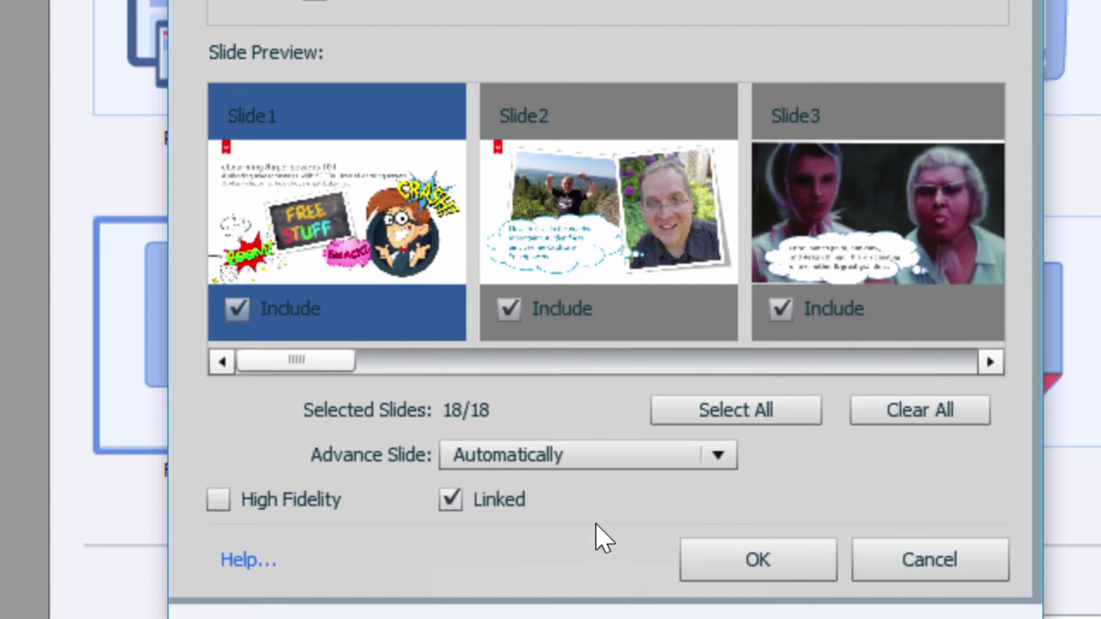
pyautogui.click(793, 560)
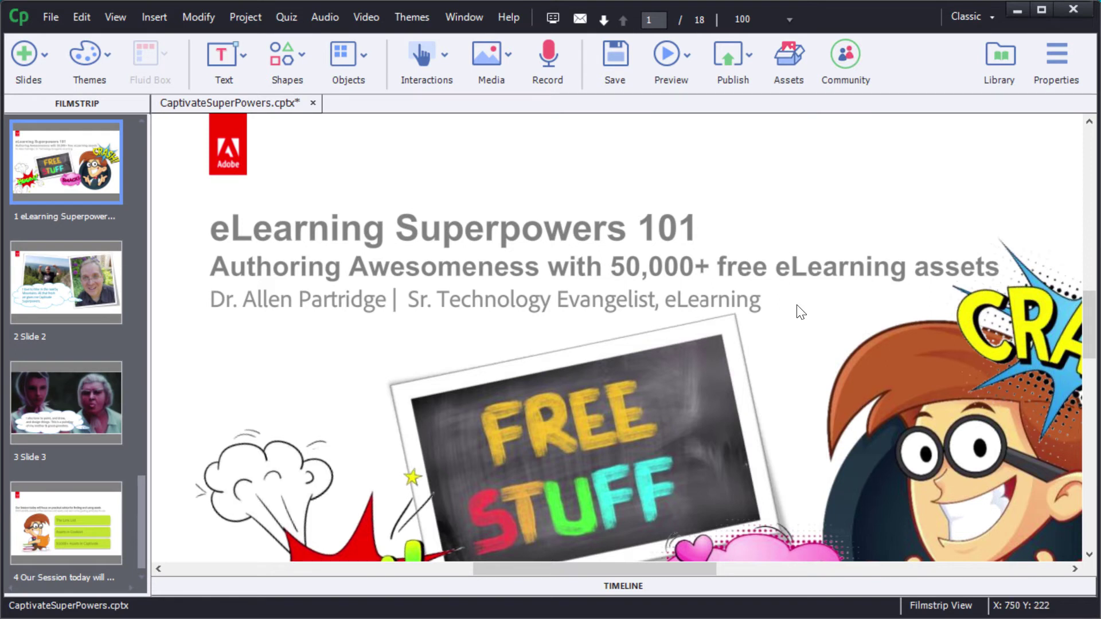
# Step: Zoom the eLearning Superpowers 101 title slide out to 50% to see it whole
pyautogui.hotkey('ctrl', '-')
pyautogui.hotkey('ctrl', '-')
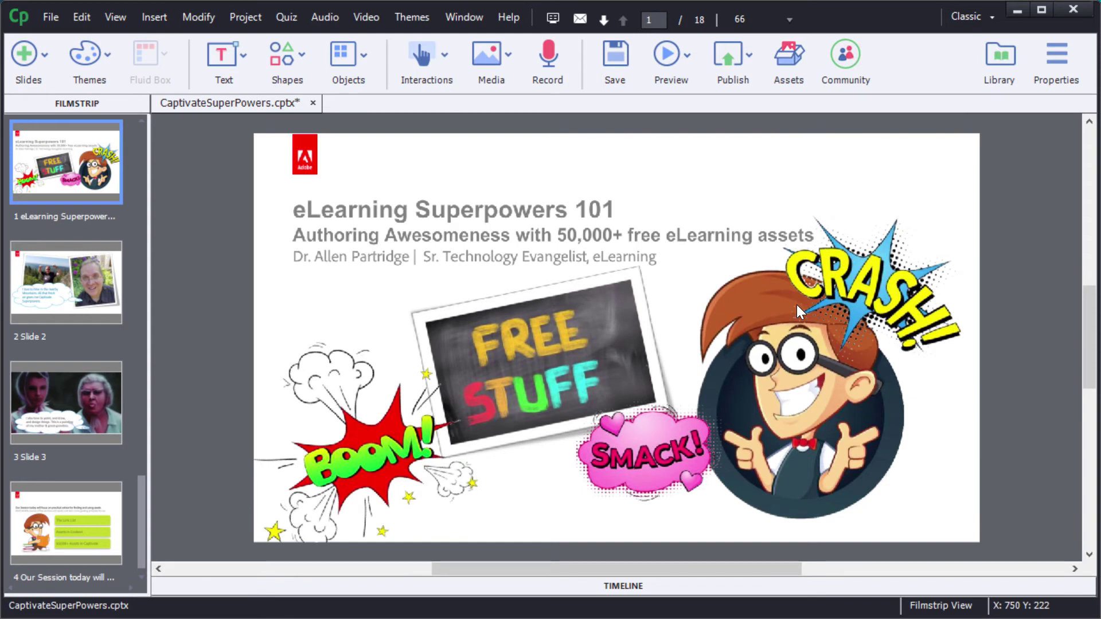
pyautogui.hotkey('ctrl', '-')
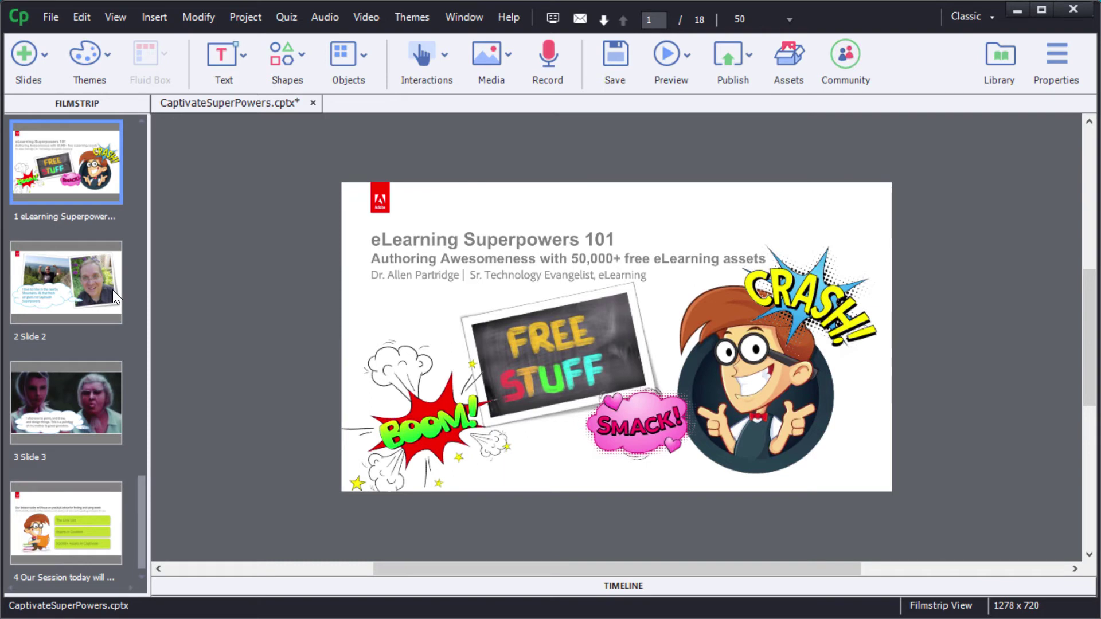
# Step: Duplicate the Blank master layout in master slide view
pyautogui.click(1057, 66)
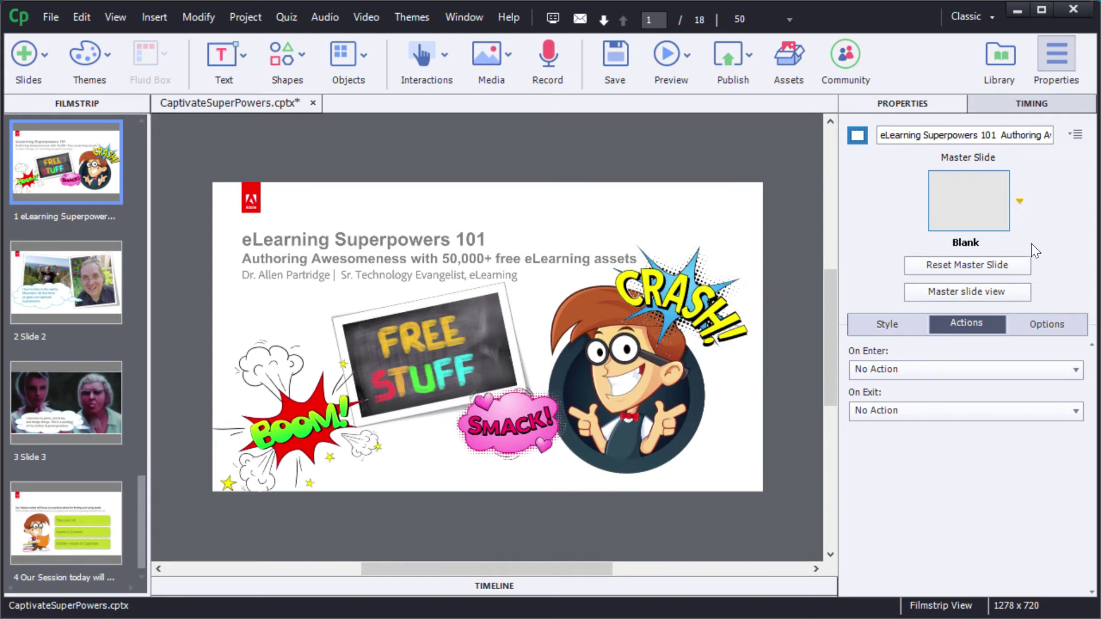
pyautogui.click(988, 292)
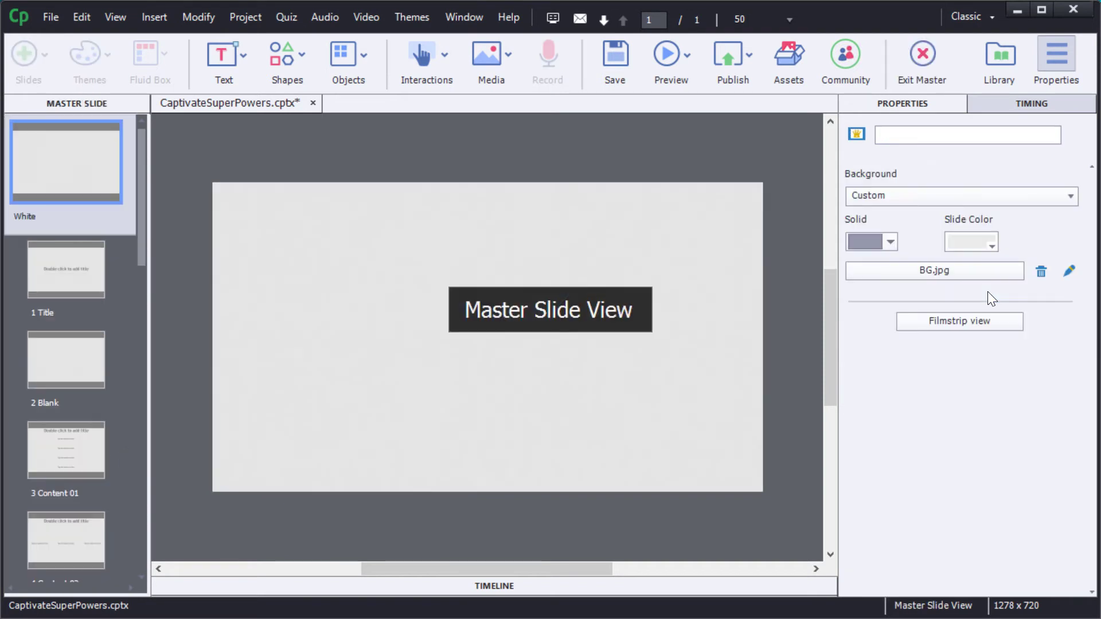
pyautogui.click(106, 363)
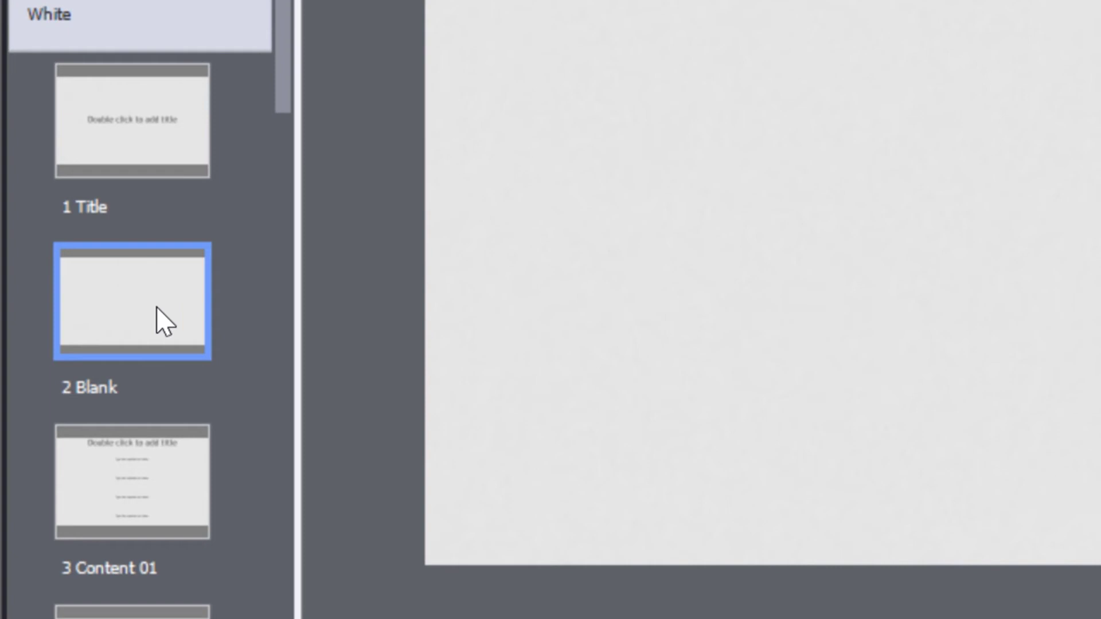
pyautogui.rightClick(156, 309)
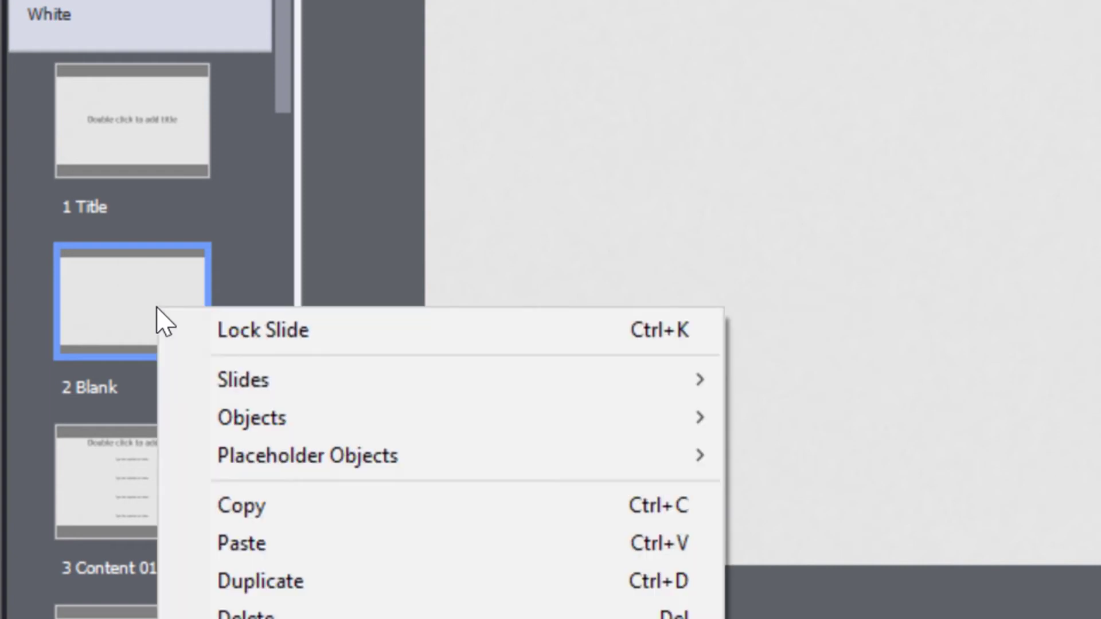
pyautogui.click(341, 583)
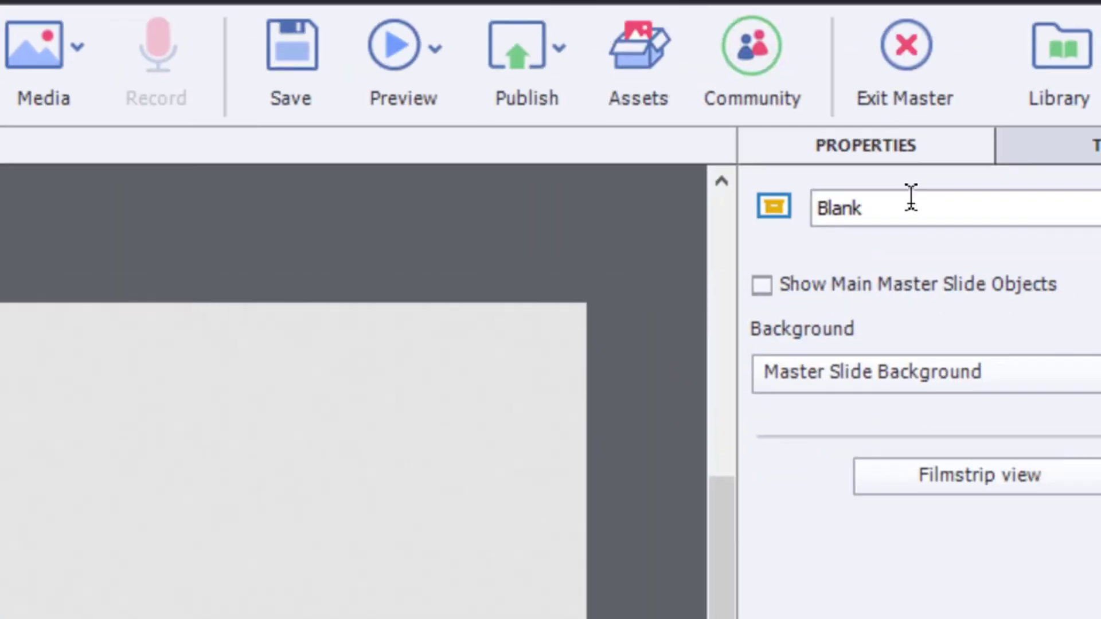
# Step: Rename the duplicated master layout to 'Navigation'
pyautogui.click(910, 197)
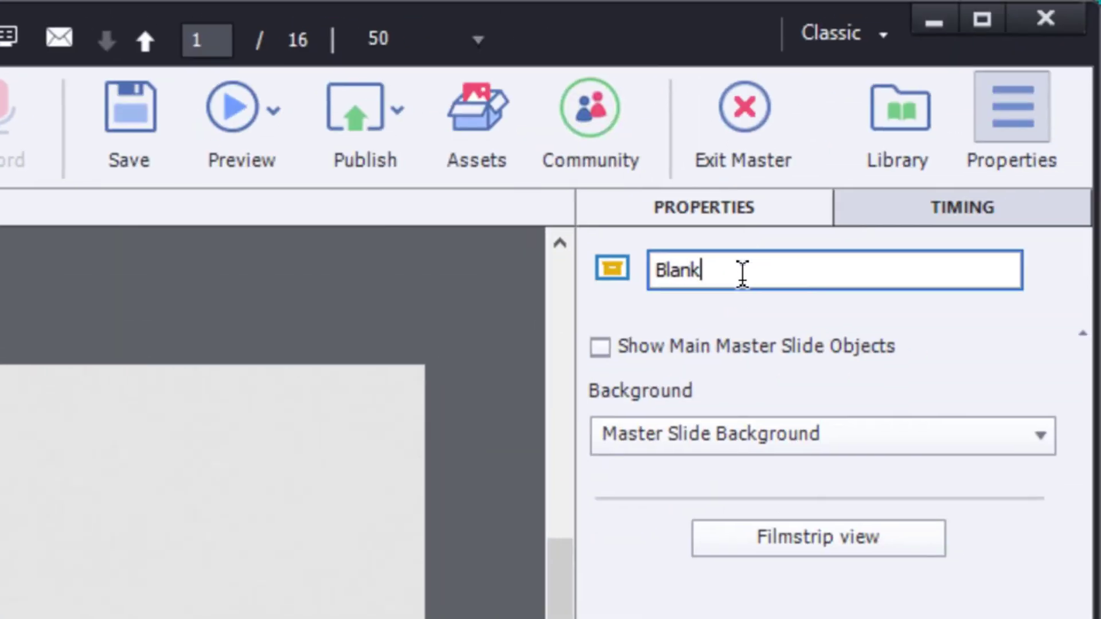
pyautogui.doubleClick(742, 274)
pyautogui.write('Navigatio')
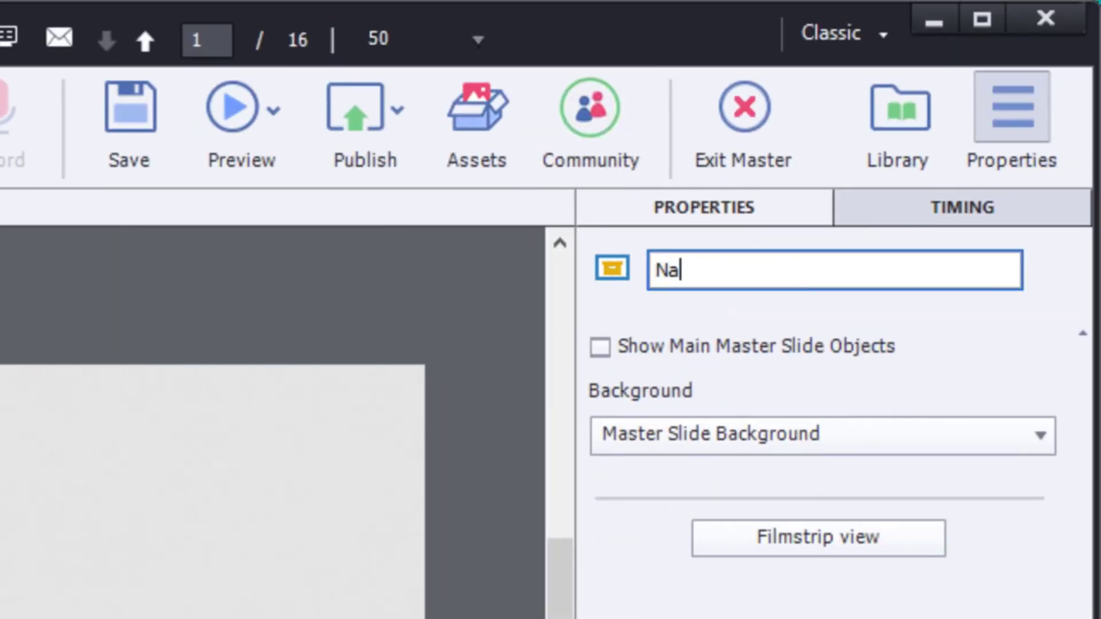
pyautogui.write('n')
pyautogui.press('Return')
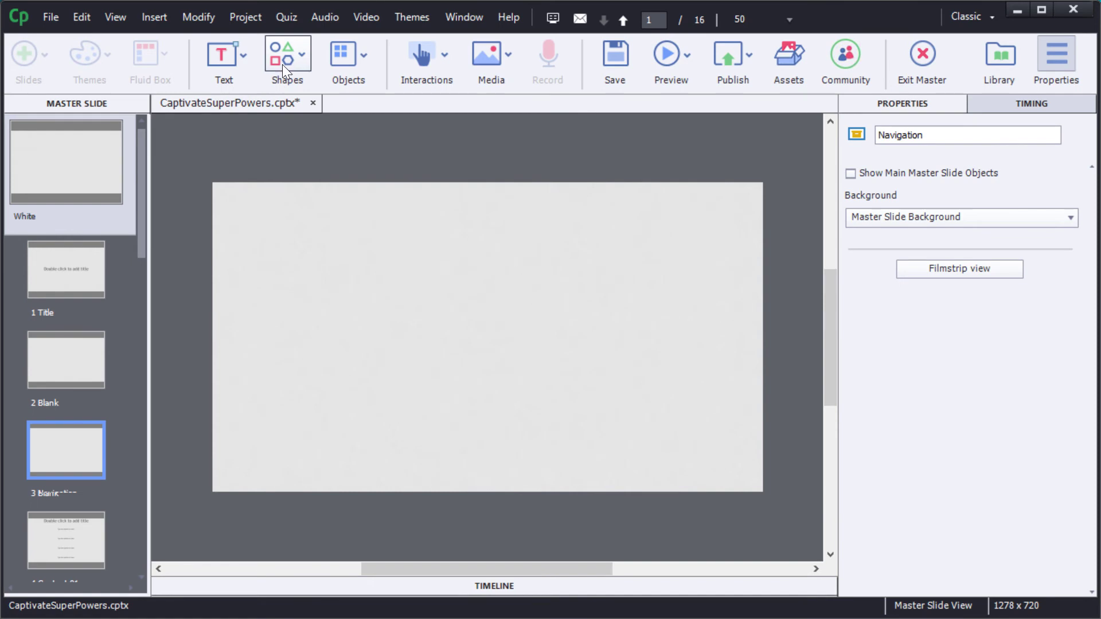
# Step: Draw a Chevron Right smart shape in the Navigation master's bottom-right corner
pyautogui.click(284, 60)
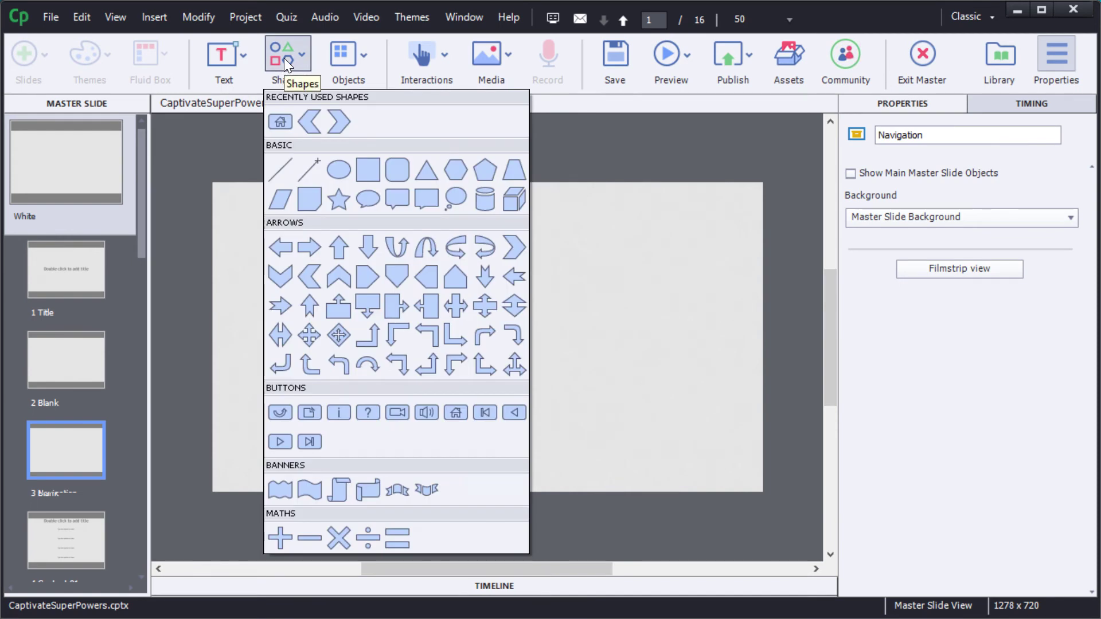
pyautogui.click(339, 123)
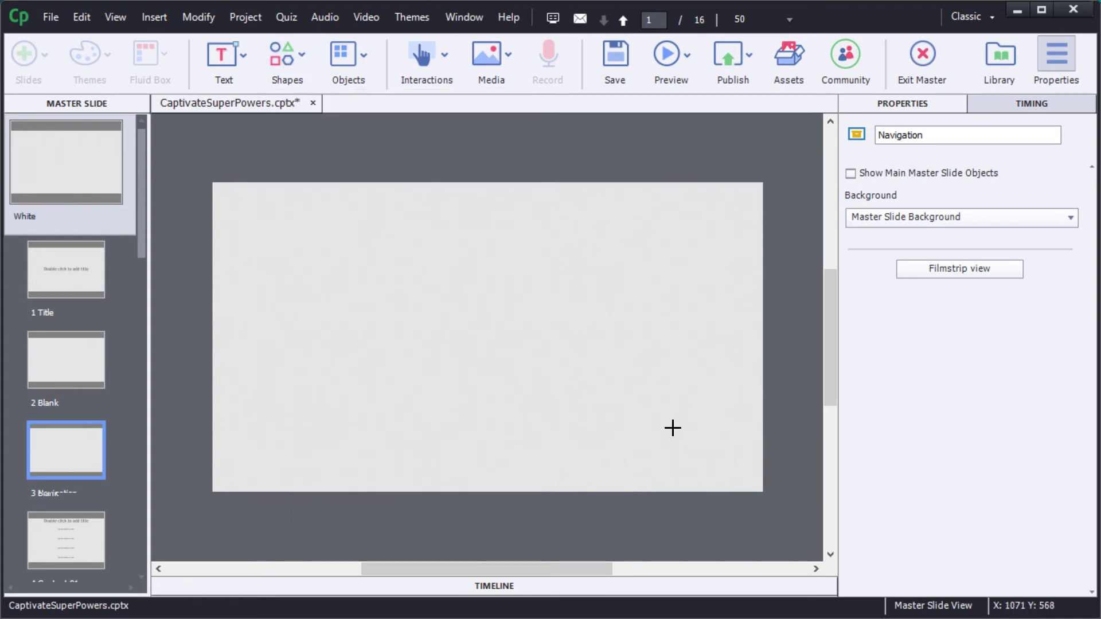
pyautogui.moveTo(702, 463); pyautogui.dragTo(753, 484)
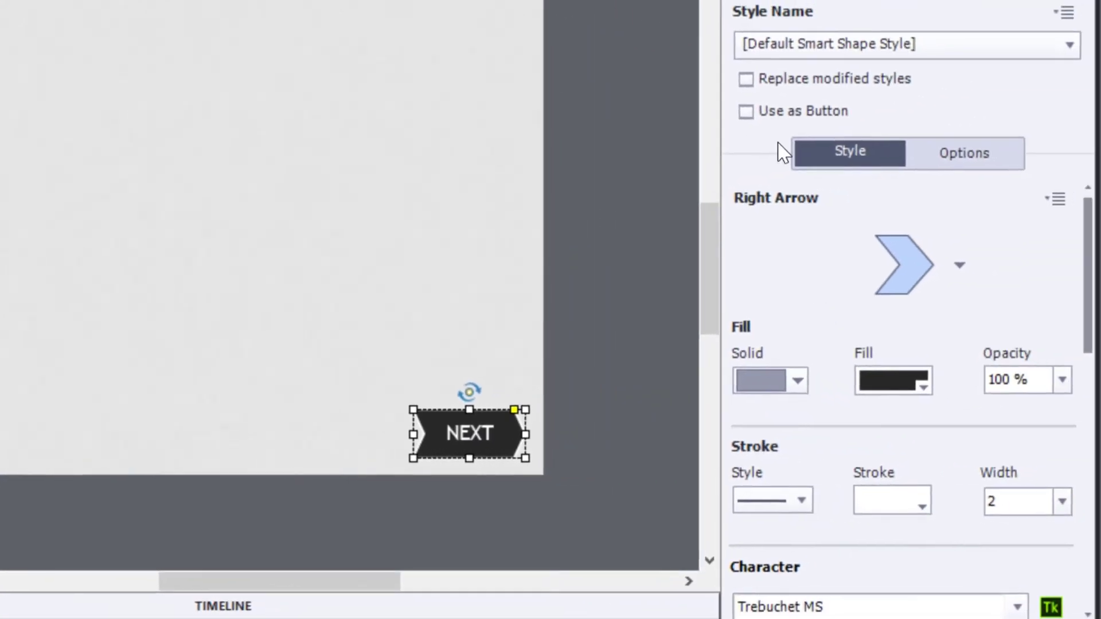
# Step: Fill the NEXT chevron green and use it as a button going to the next slide
pyautogui.click(904, 389)
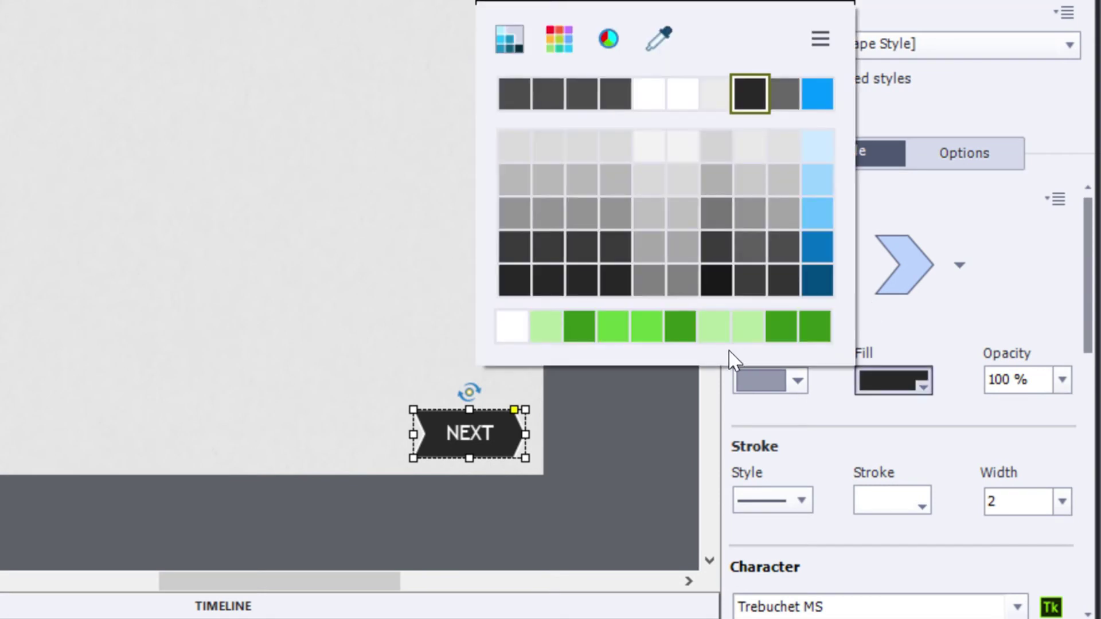
pyautogui.click(646, 327)
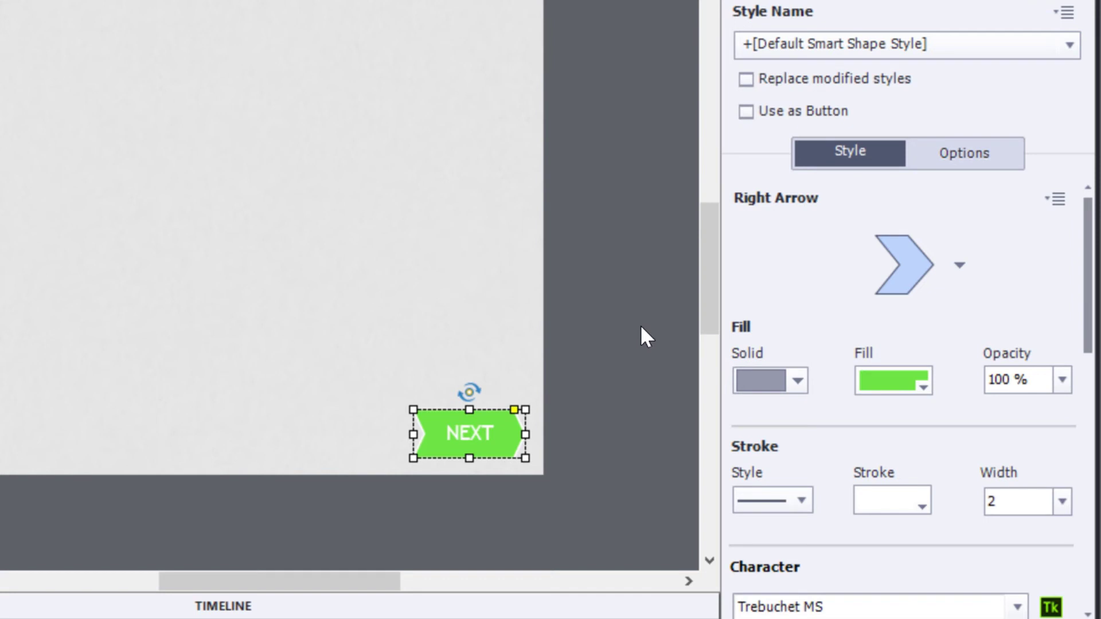
pyautogui.click(747, 118)
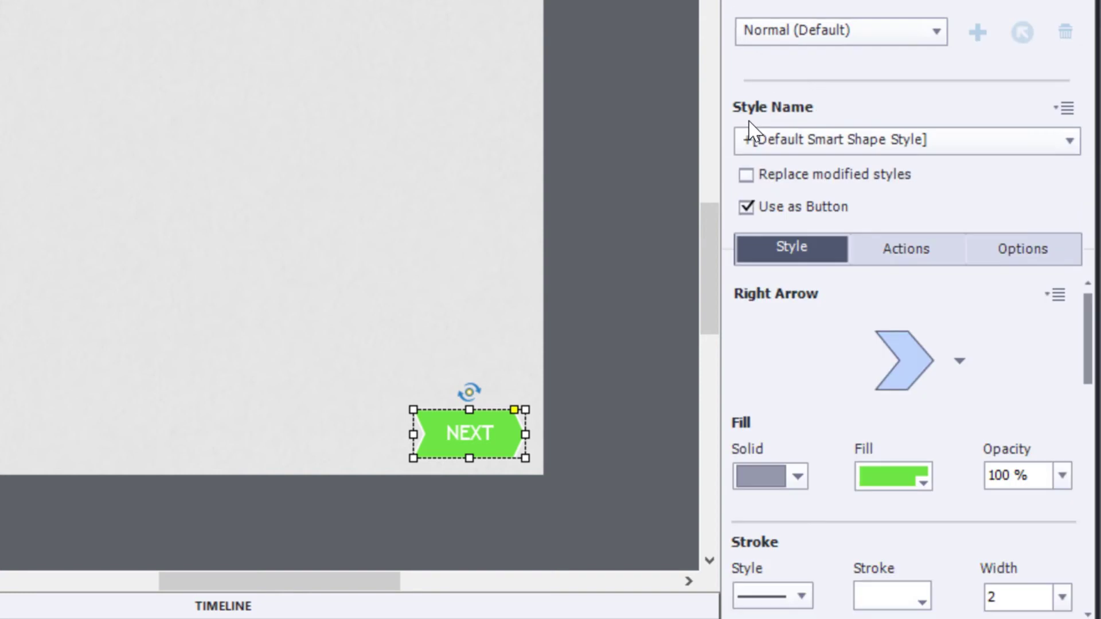
pyautogui.click(894, 254)
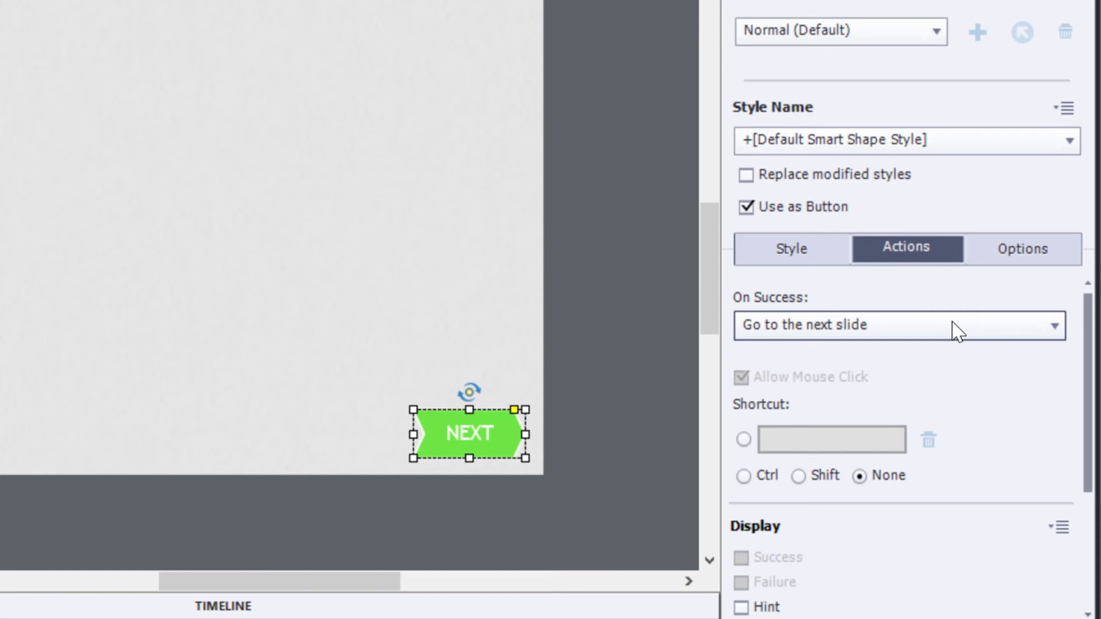
# Step: Give the NEXT button's RollOver state a light green fill
pyautogui.click(910, 44)
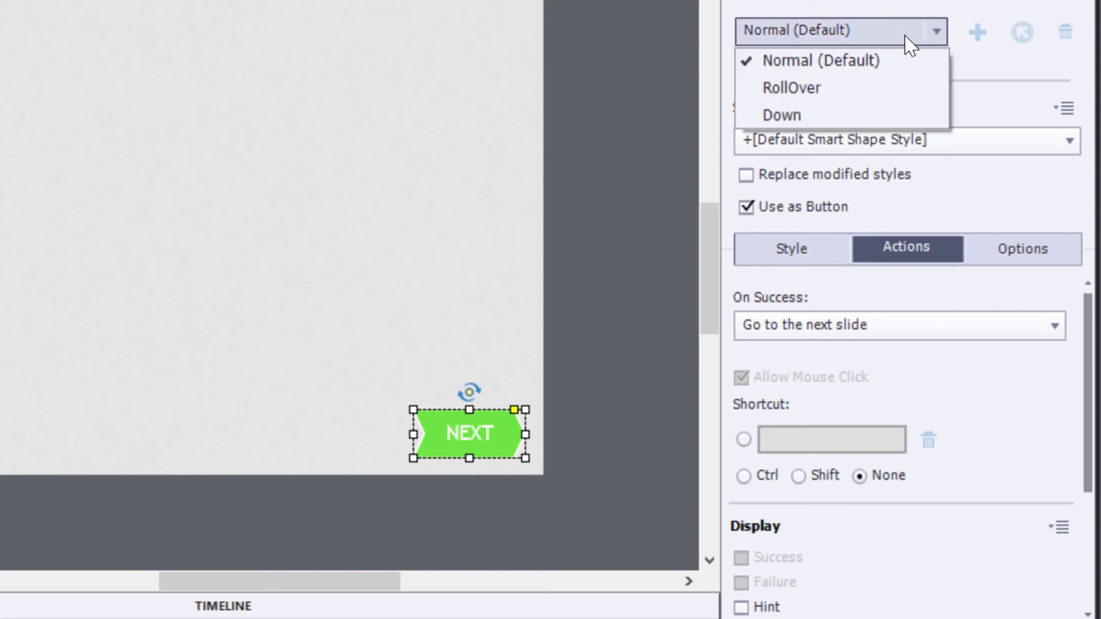
pyautogui.click(839, 88)
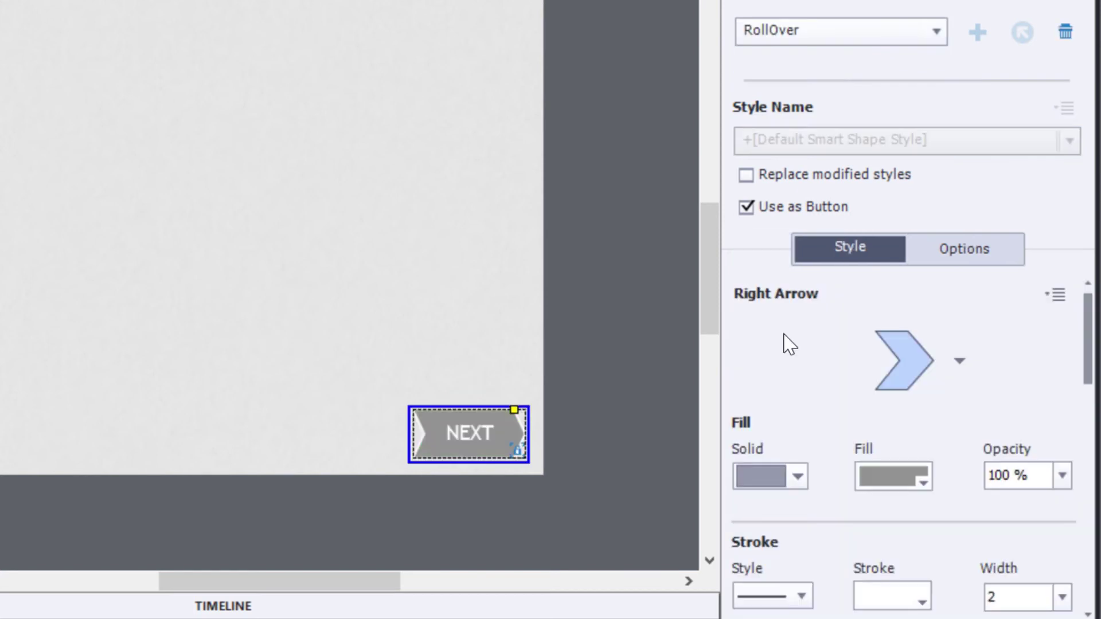
pyautogui.click(895, 481)
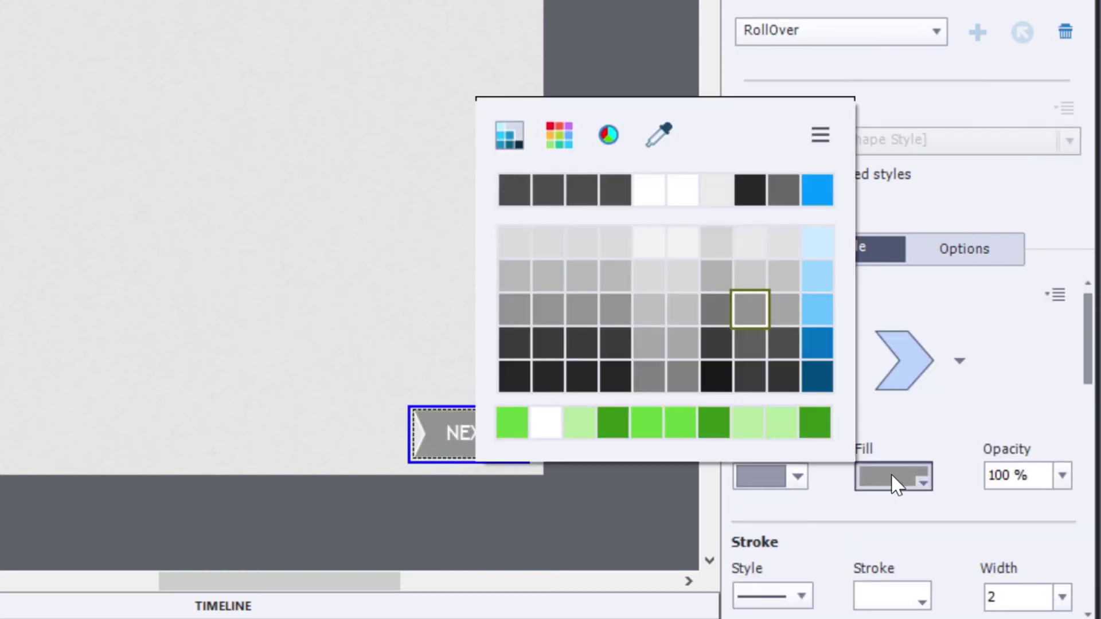
pyautogui.click(581, 425)
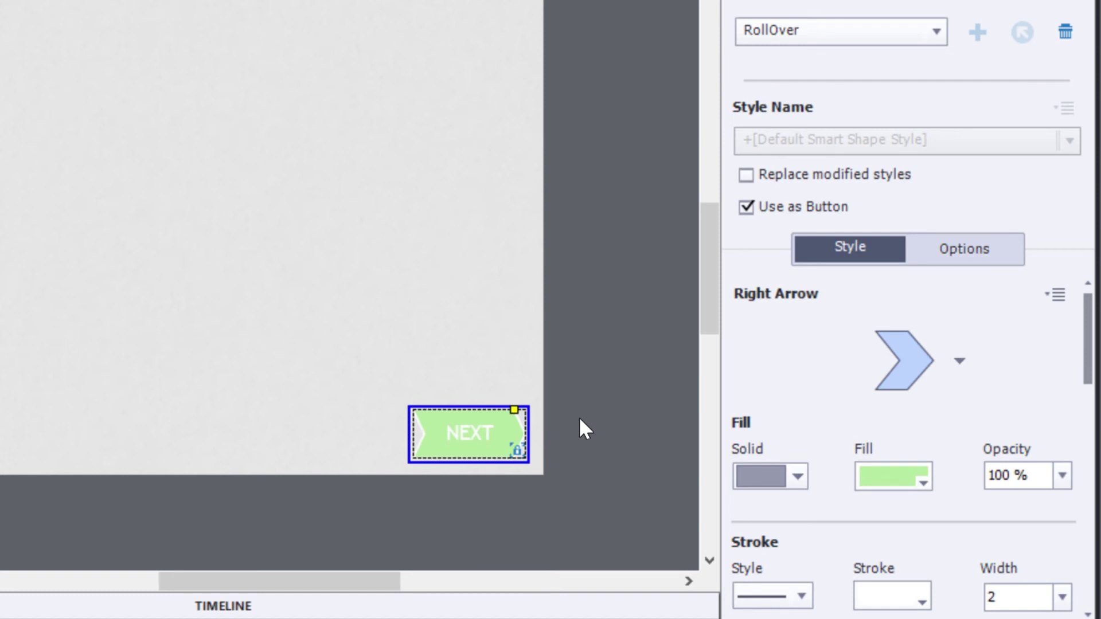
# Step: Give the NEXT button's Down state a dark green fill
pyautogui.click(914, 38)
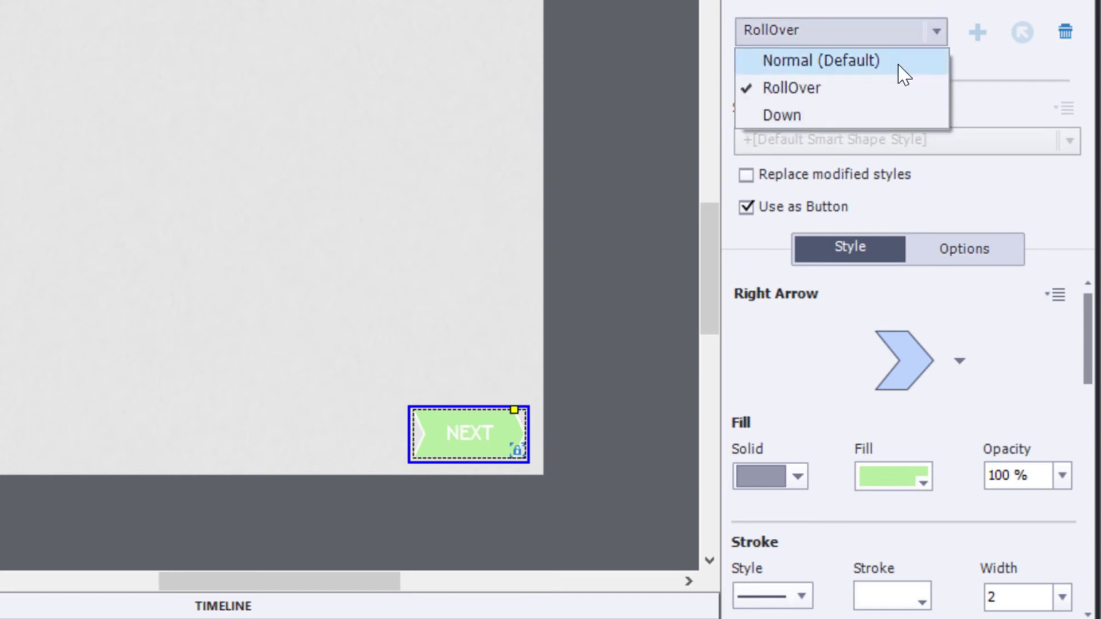
pyautogui.click(872, 114)
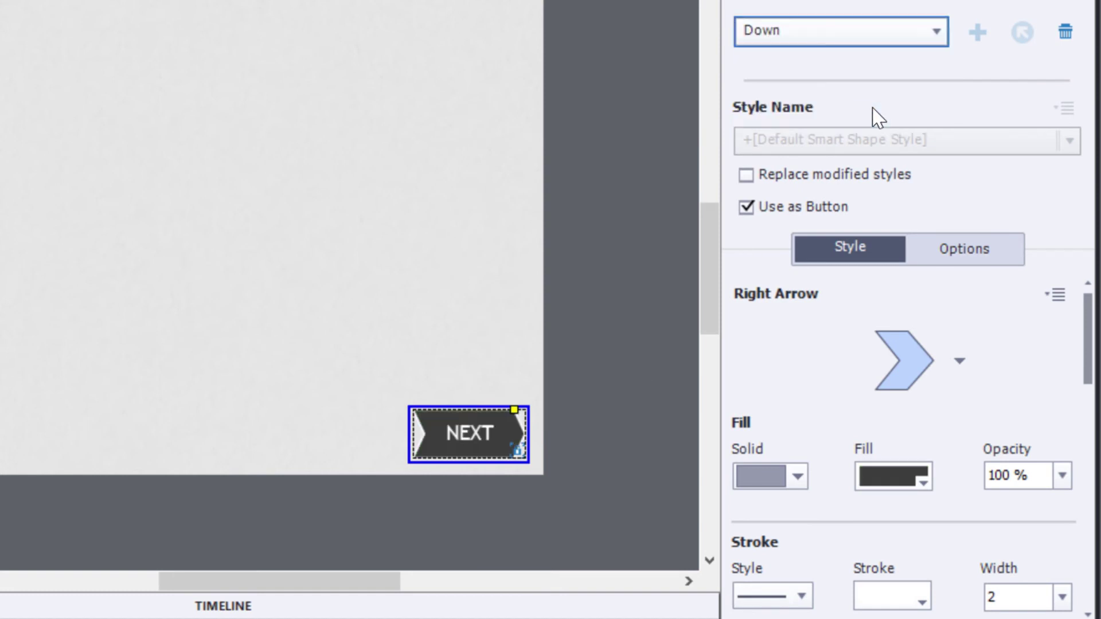
pyautogui.click(882, 467)
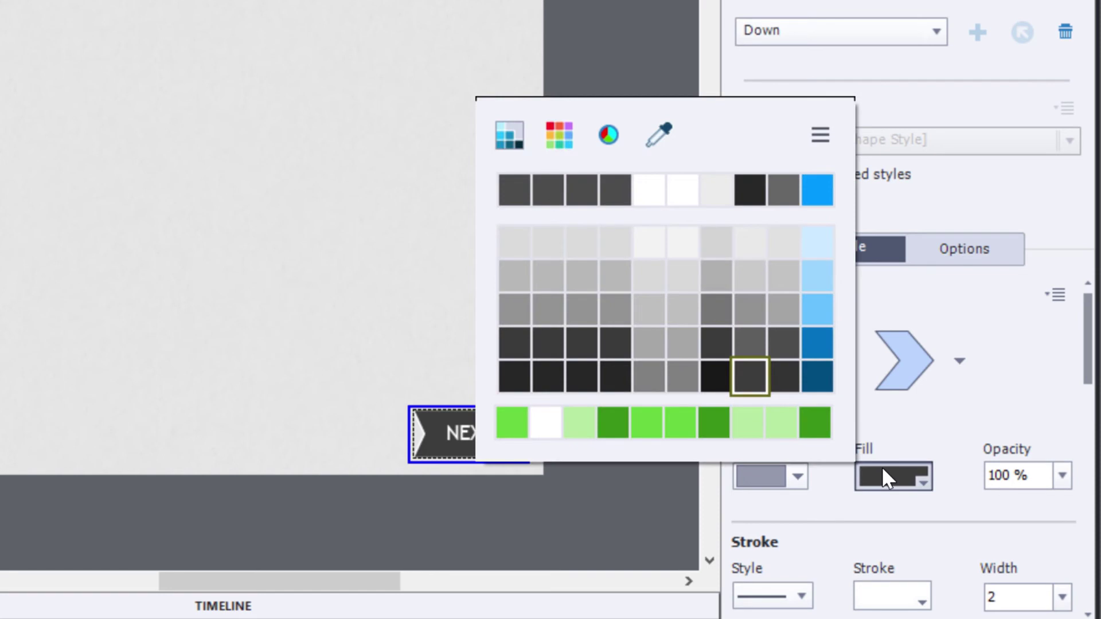
pyautogui.click(613, 422)
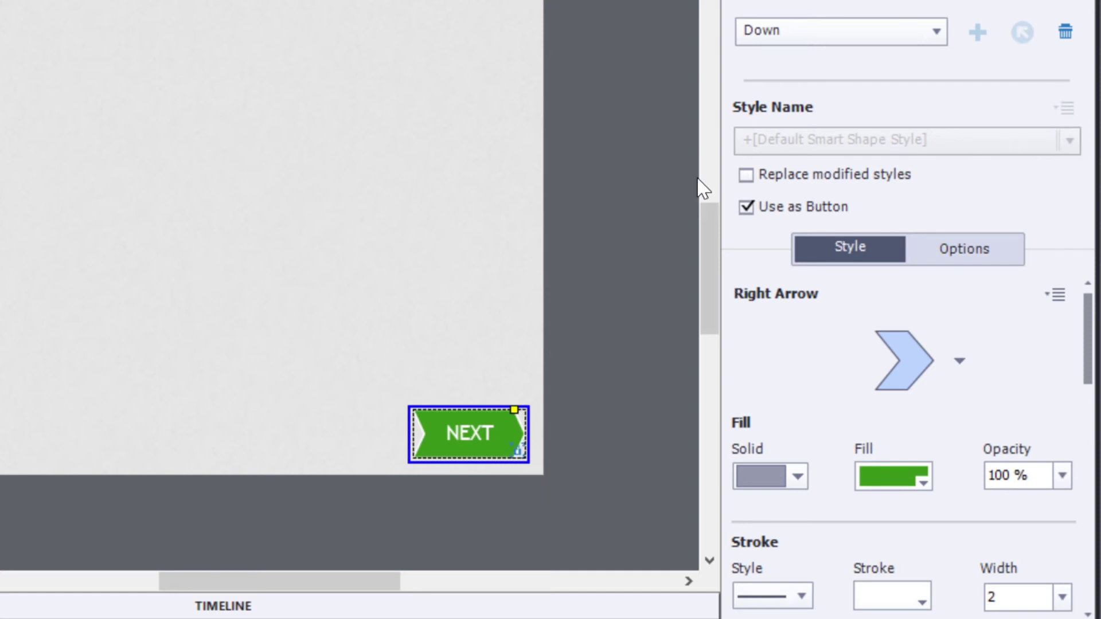
pyautogui.click(551, 221)
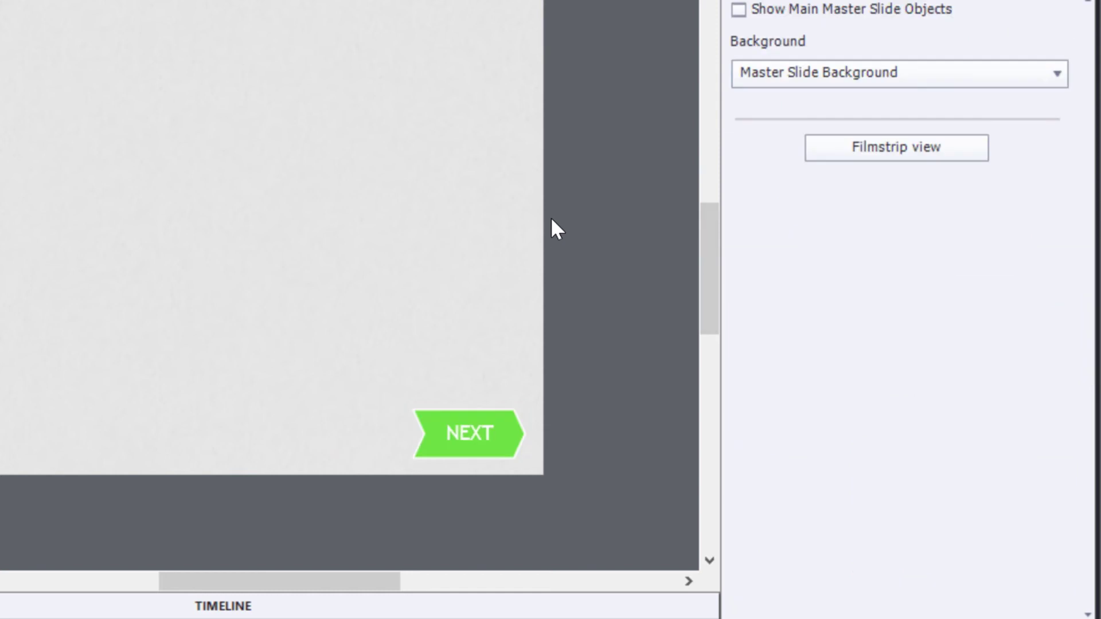
# Step: Create a new shape style from the NEXT button named NavigationButton
pyautogui.click(483, 431)
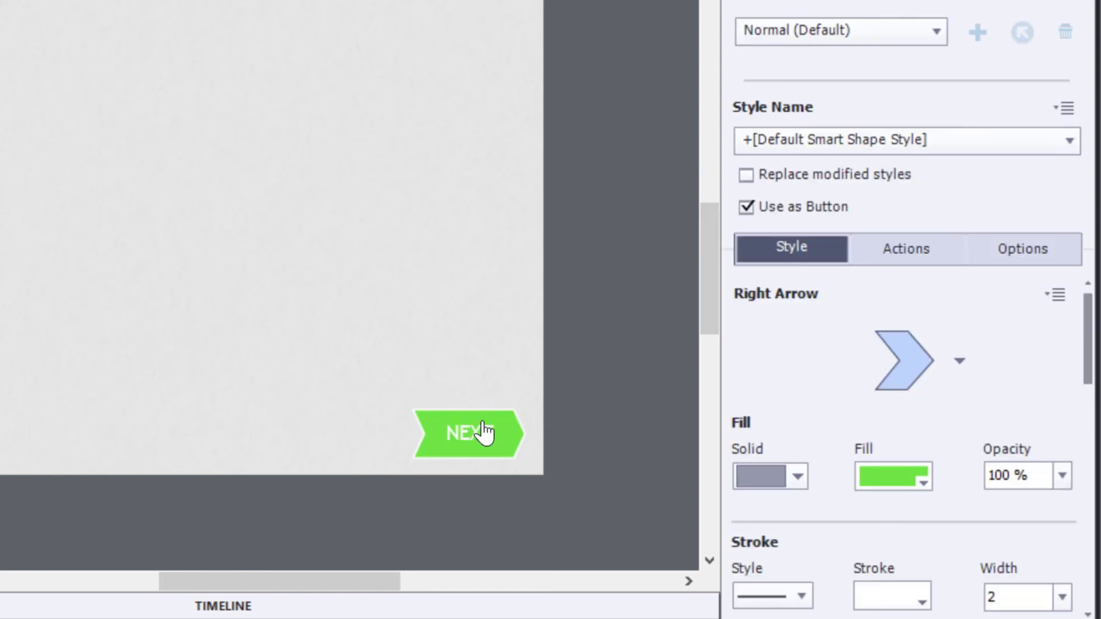
pyautogui.click(1064, 112)
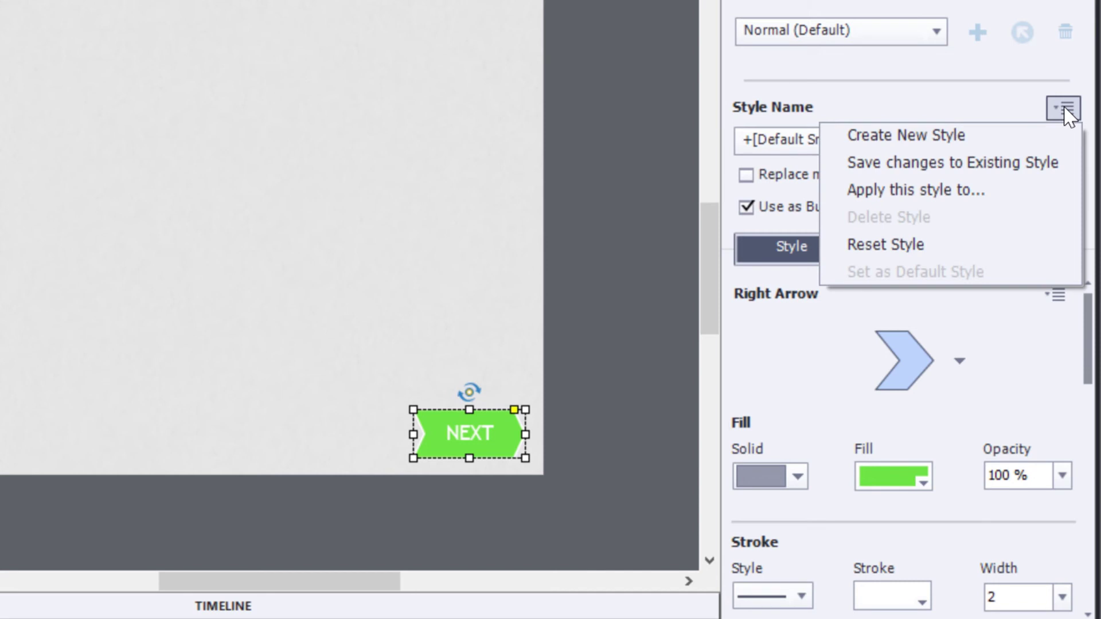
pyautogui.click(1003, 139)
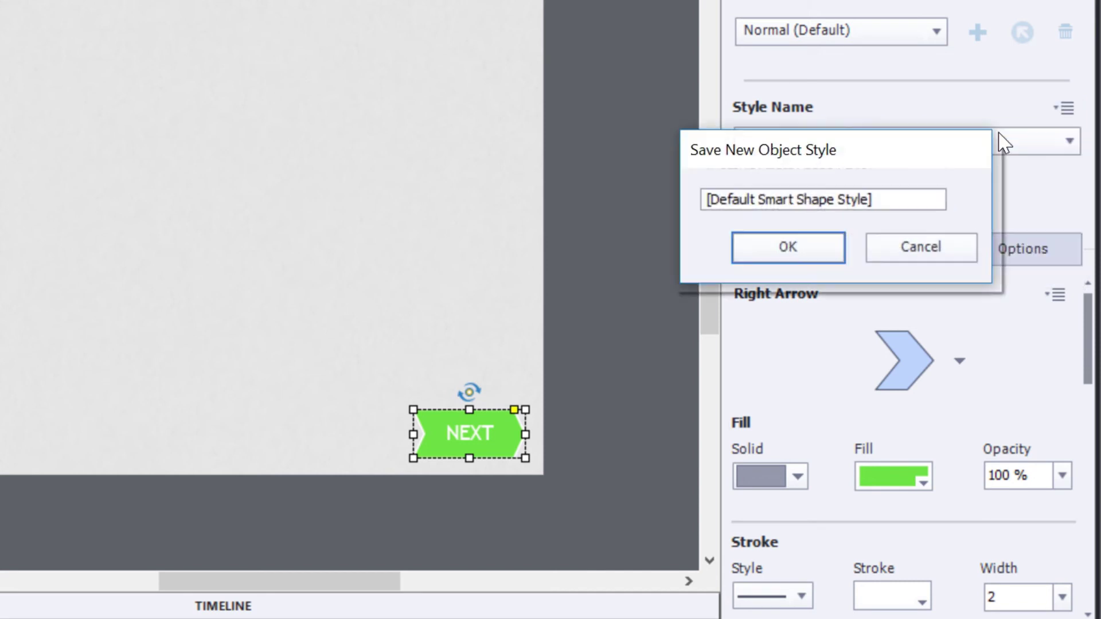
pyautogui.click(863, 205)
pyautogui.hotkey('ctrl', 'a')
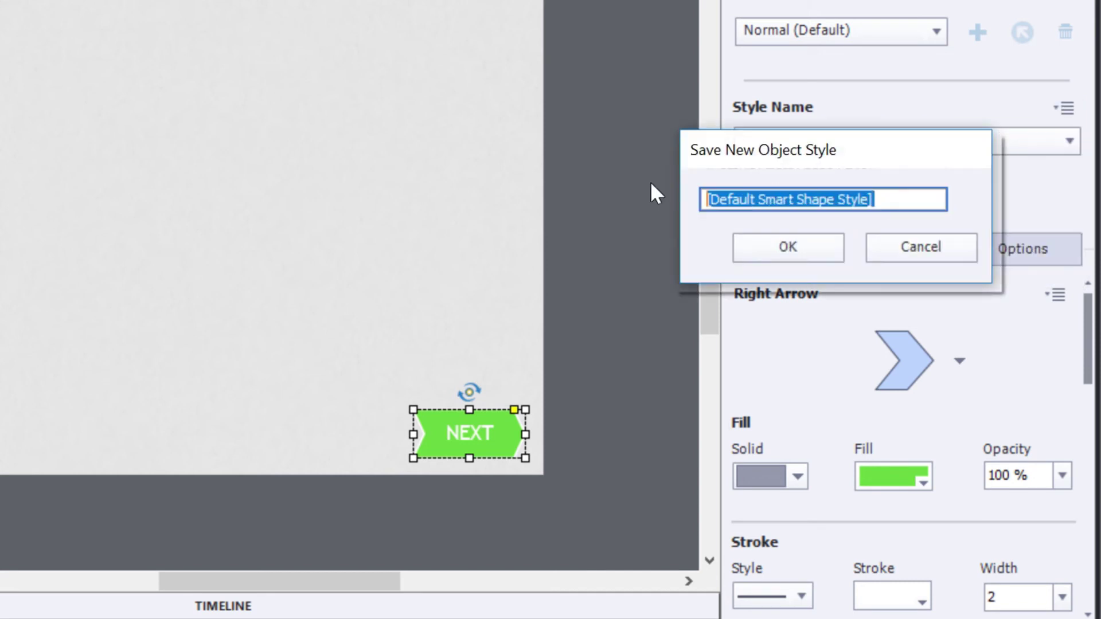
pyautogui.write('Nab')
pyautogui.press('BackSpace')
pyautogui.write('vigationB')
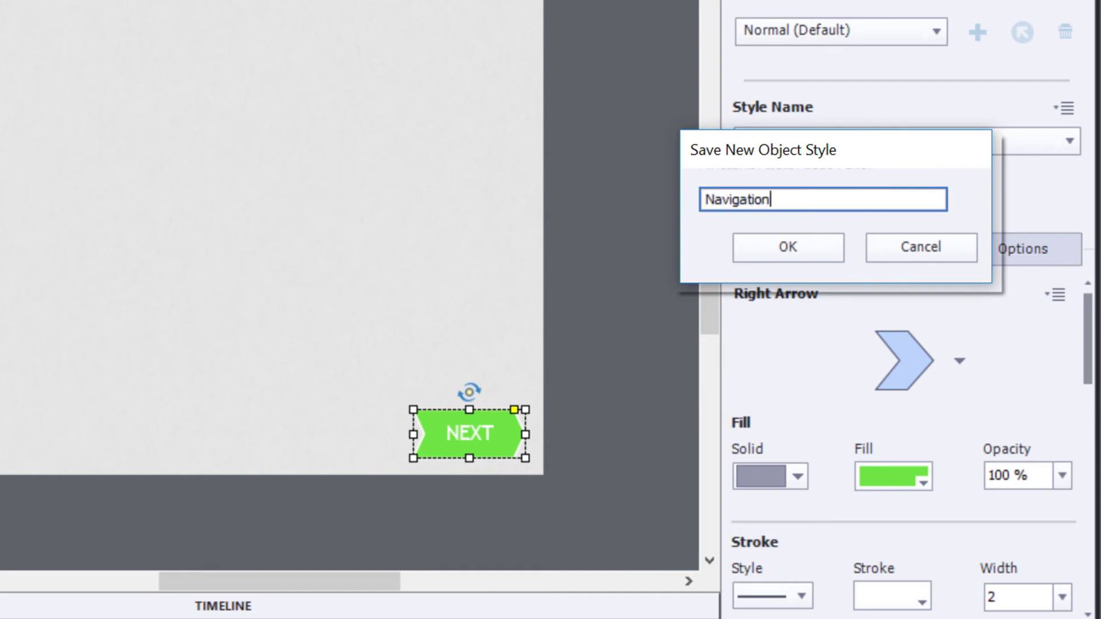
pyautogui.write('utton')
# Step: Save the style, then draw a Chevron Left shape left of NEXT, matching its size and point
pyautogui.click(776, 254)
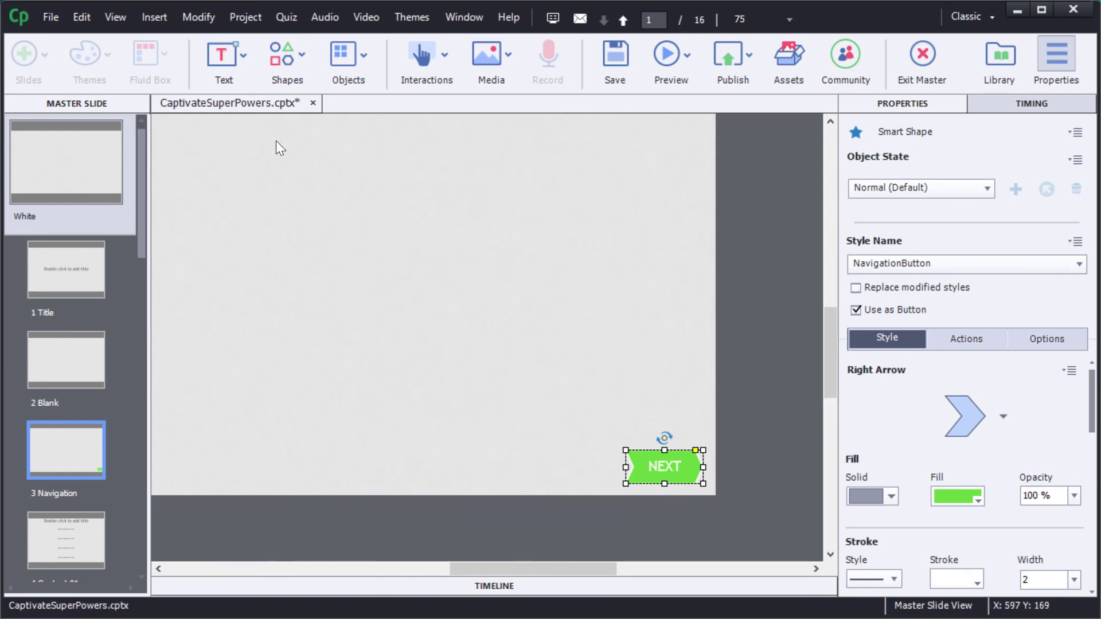
pyautogui.click(297, 51)
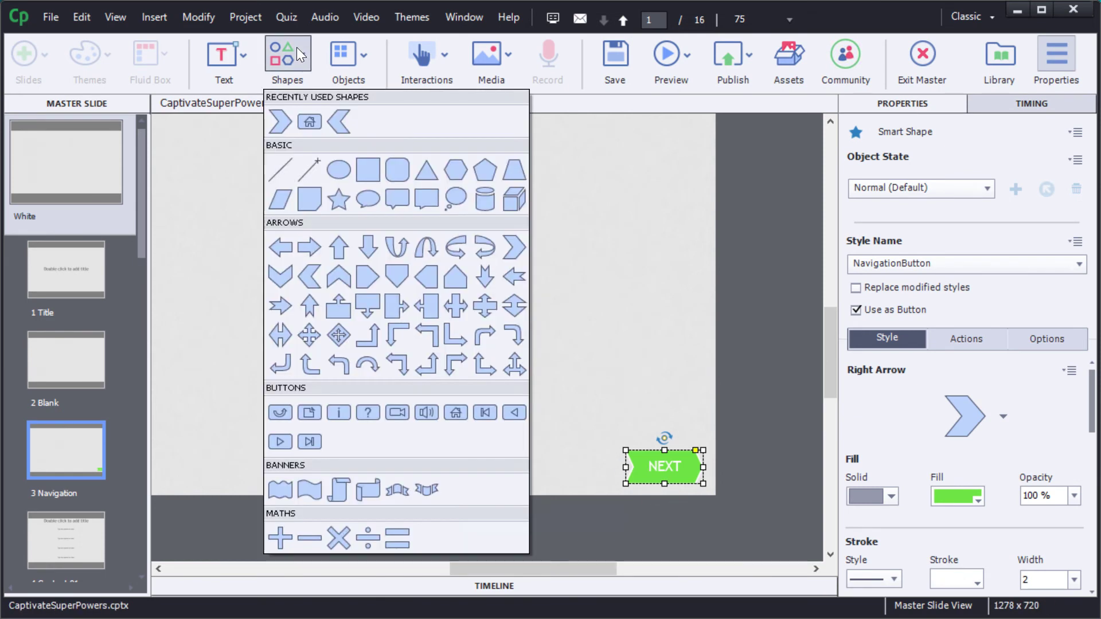
pyautogui.click(338, 123)
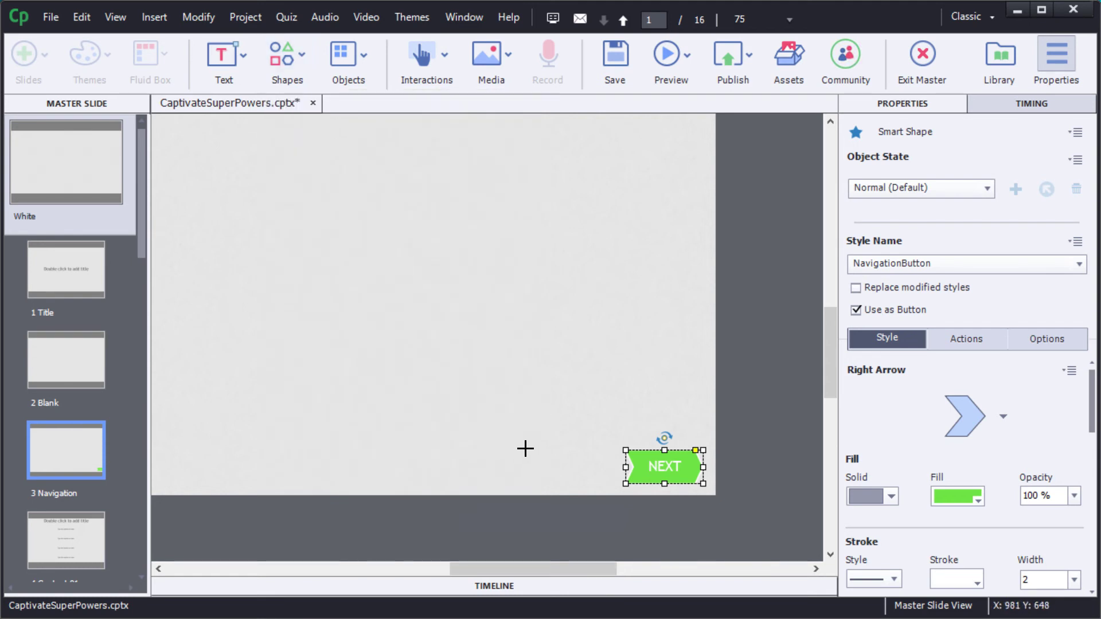
pyautogui.moveTo(523, 449); pyautogui.dragTo(590, 477)
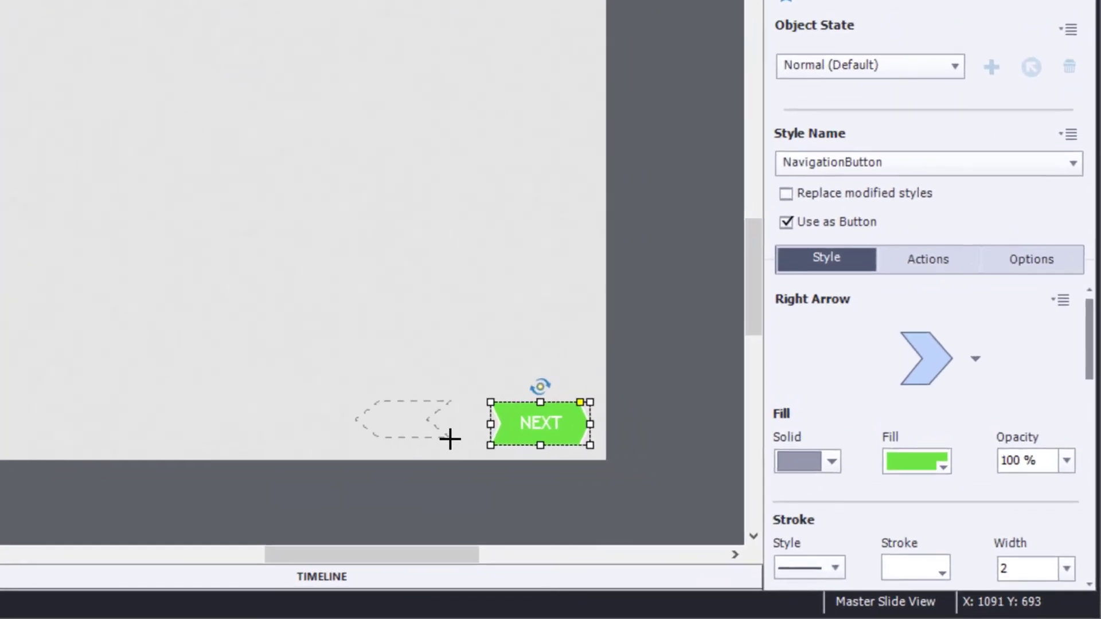
pyautogui.moveTo(450, 439)
pyautogui.mouseDown()
pyautogui.moveTo(489, 458)
pyautogui.moveTo(466, 448)
pyautogui.mouseUp()
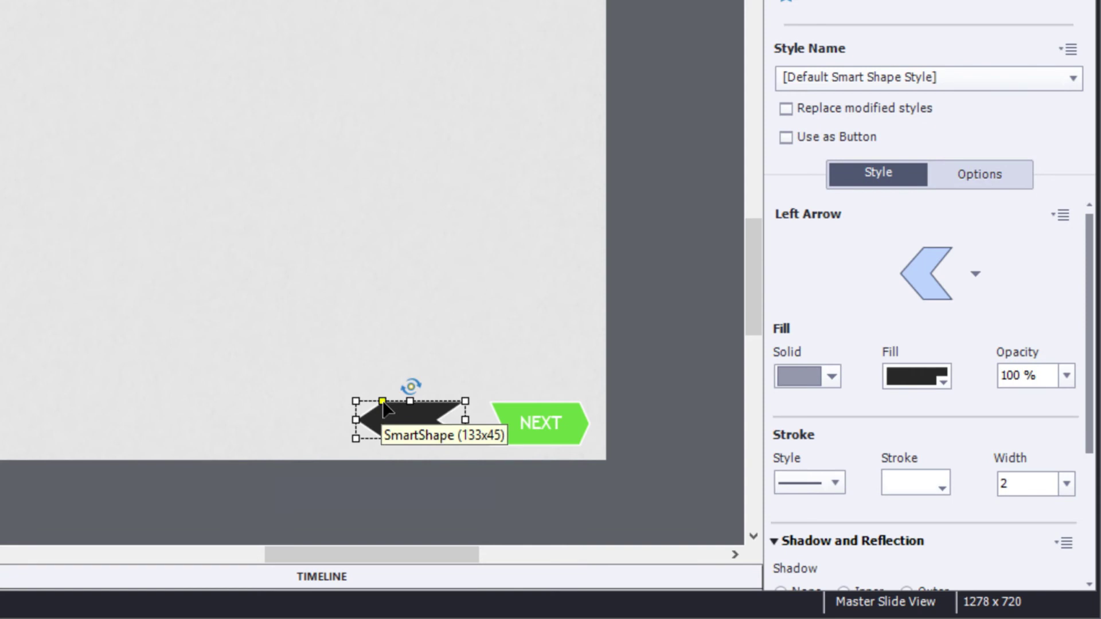
pyautogui.moveTo(383, 403); pyautogui.dragTo(366, 404)
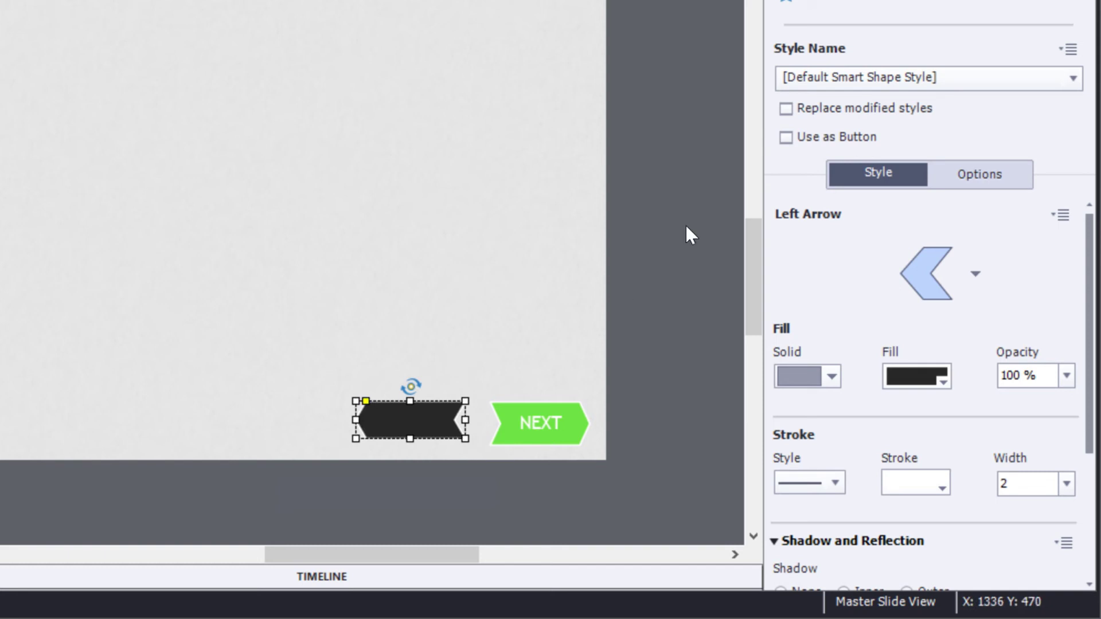
# Step: Make the left chevron a button using the NavigationButton style
pyautogui.click(786, 138)
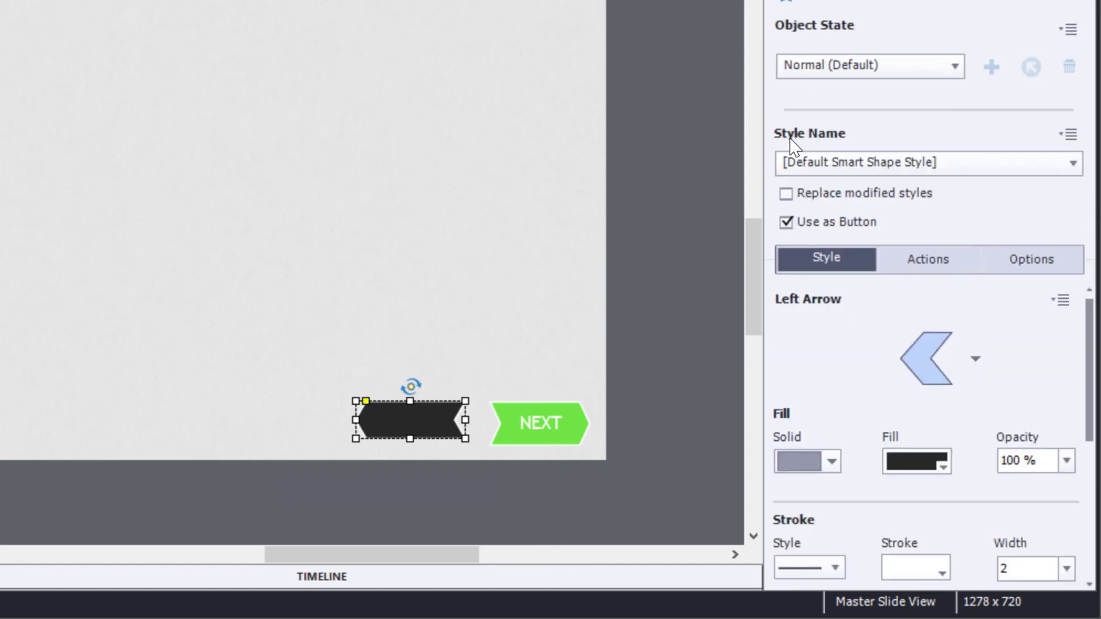
pyautogui.click(883, 161)
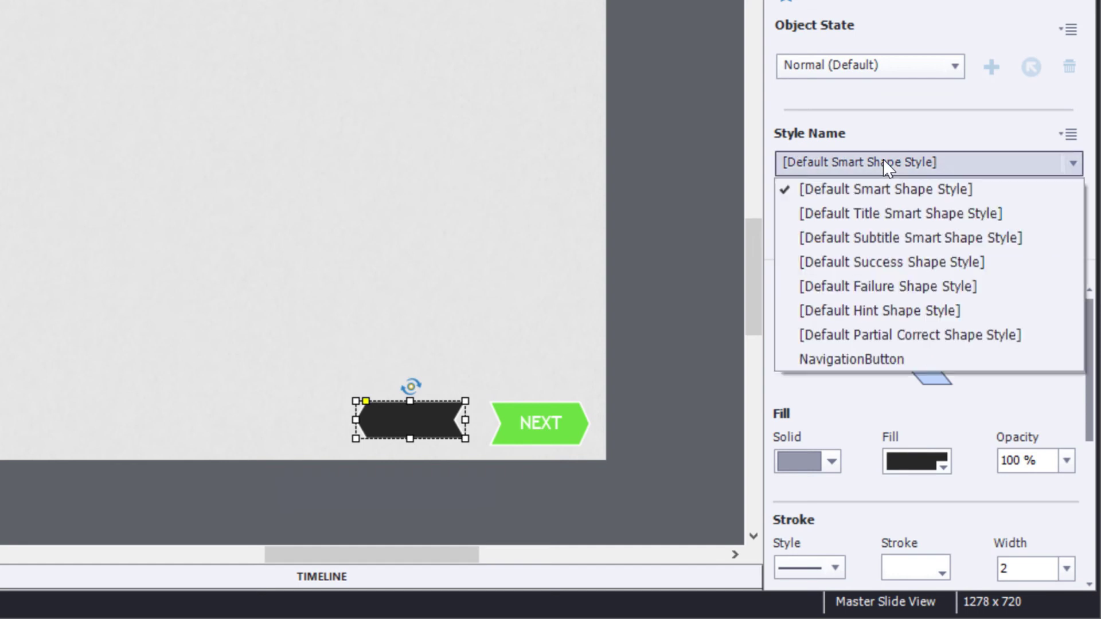
pyautogui.click(876, 359)
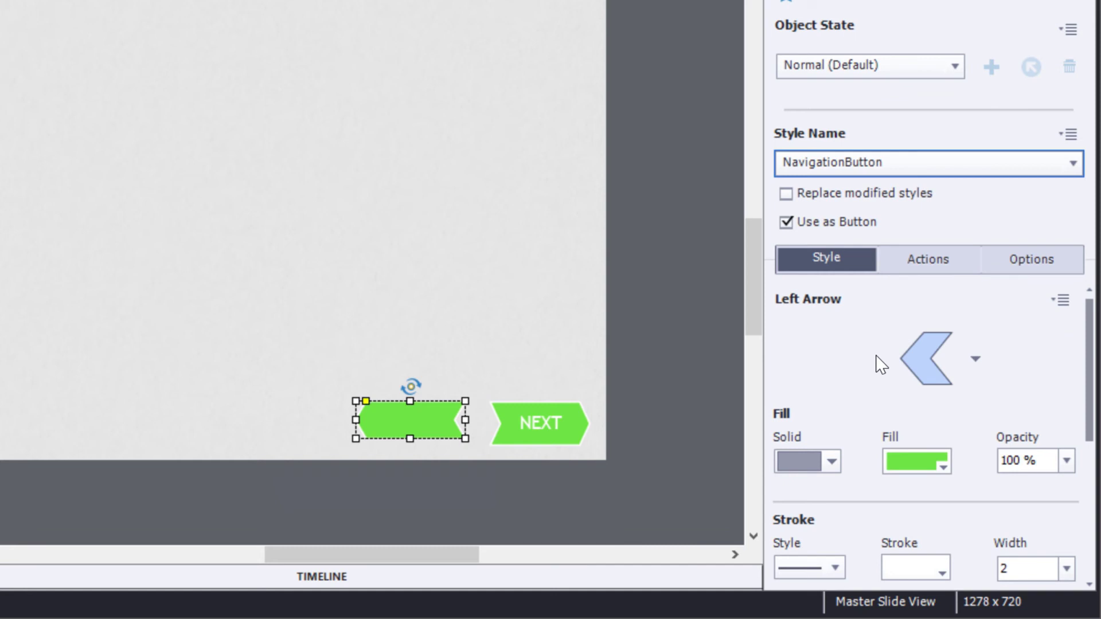
# Step: Label the green left chevron BACK
pyautogui.click(417, 422)
pyautogui.doubleClick(417, 419)
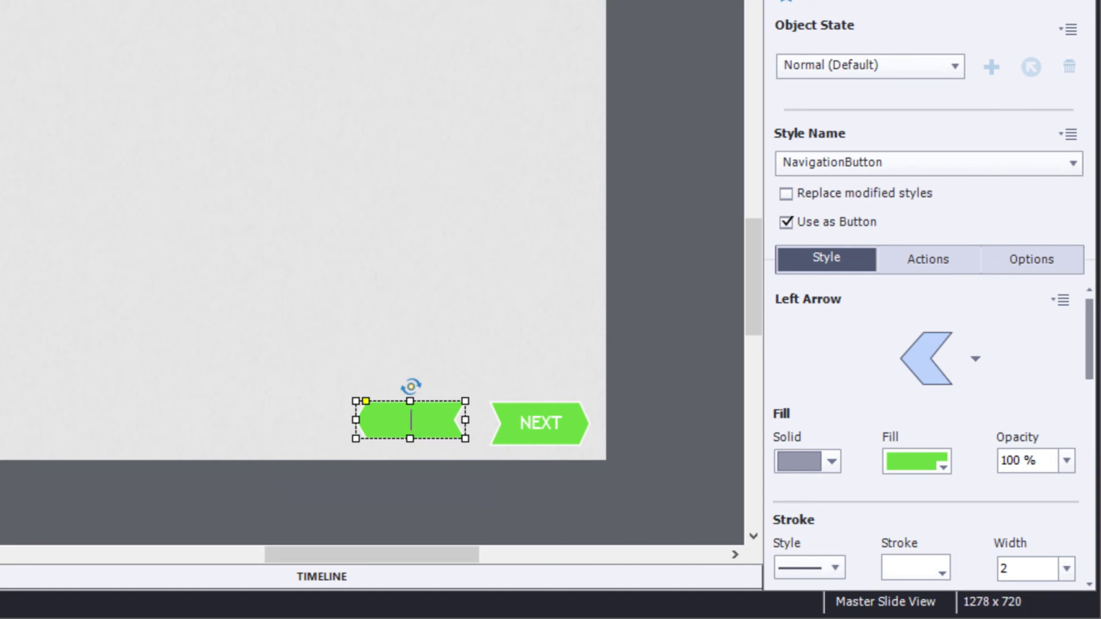
pyautogui.write('BACK')
pyautogui.click(458, 390)
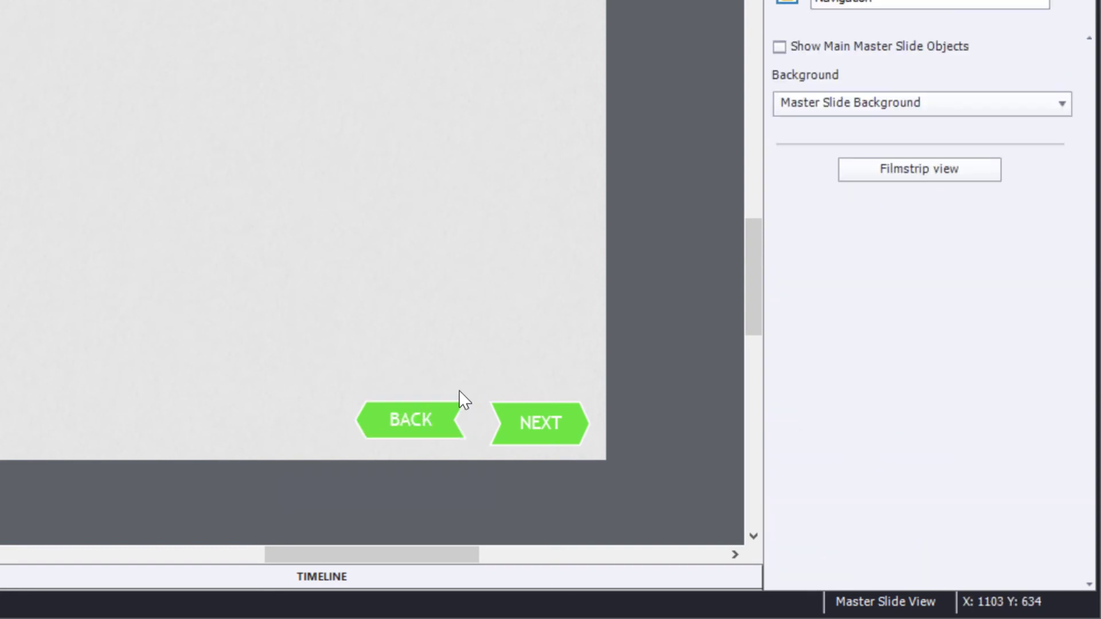
# Step: Check NEXT's size, then unlock BACK's proportions and set its height to 52 px
pyautogui.click(521, 423)
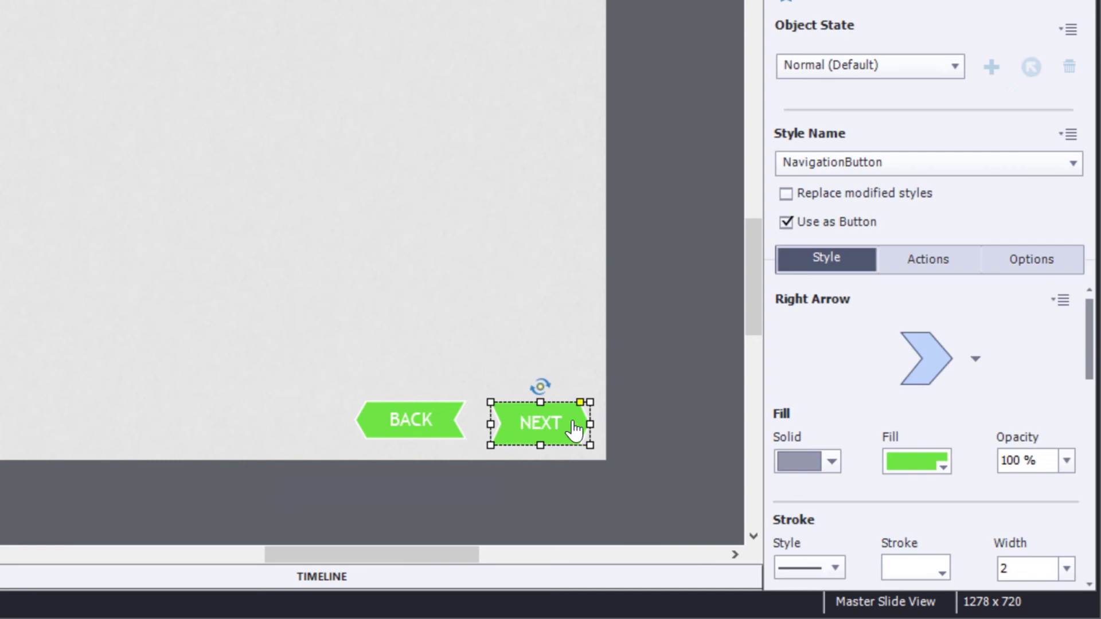
pyautogui.click(1033, 265)
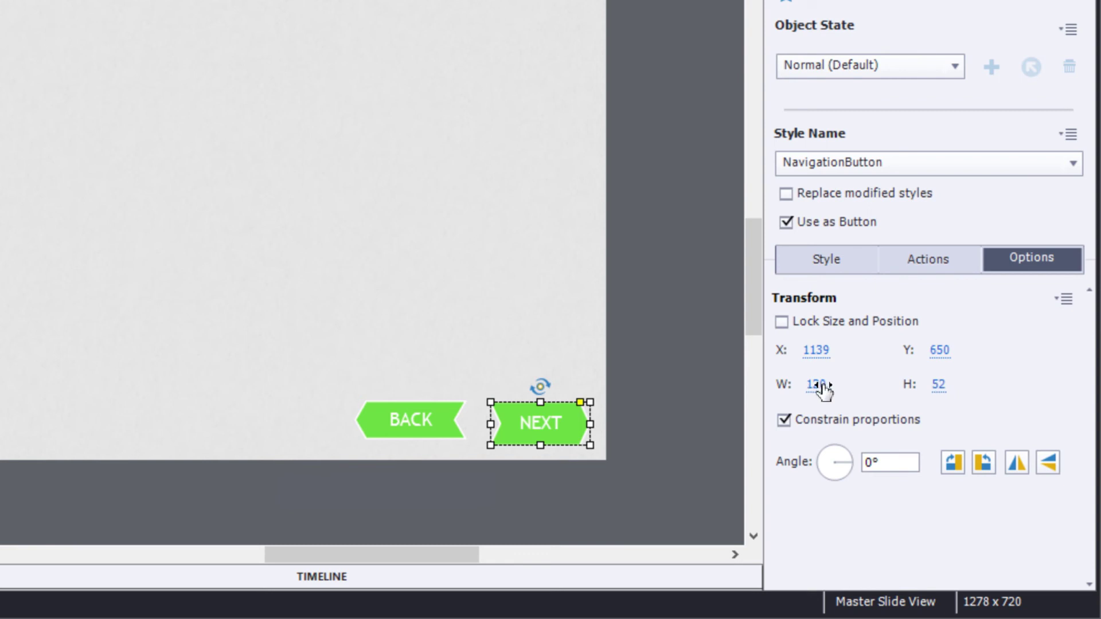
pyautogui.click(444, 424)
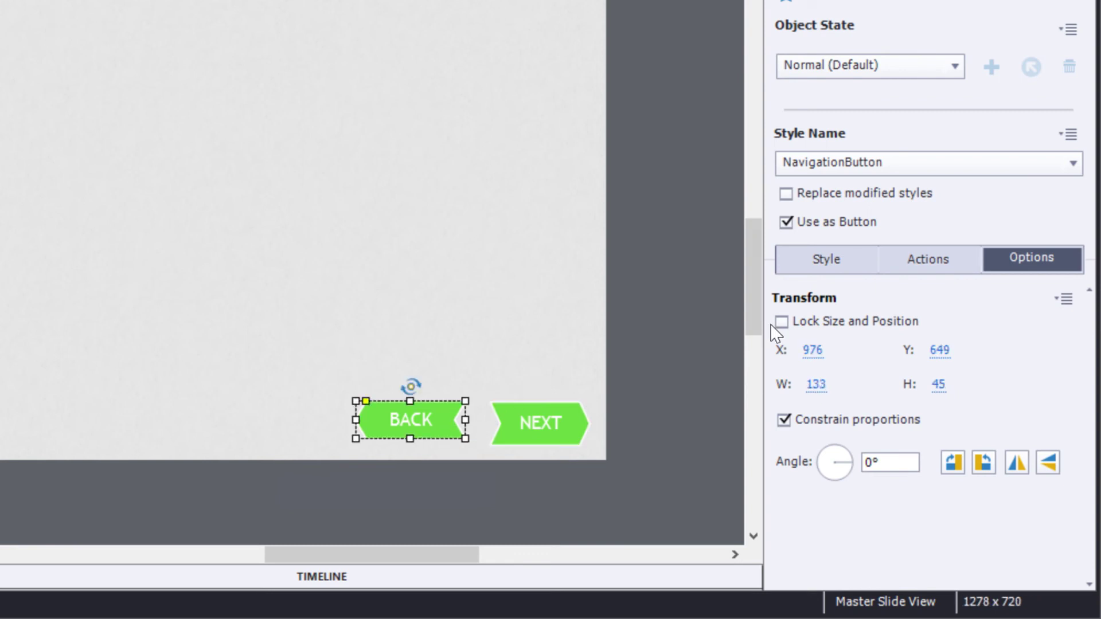
pyautogui.click(785, 422)
pyautogui.click(941, 383)
pyautogui.write('52')
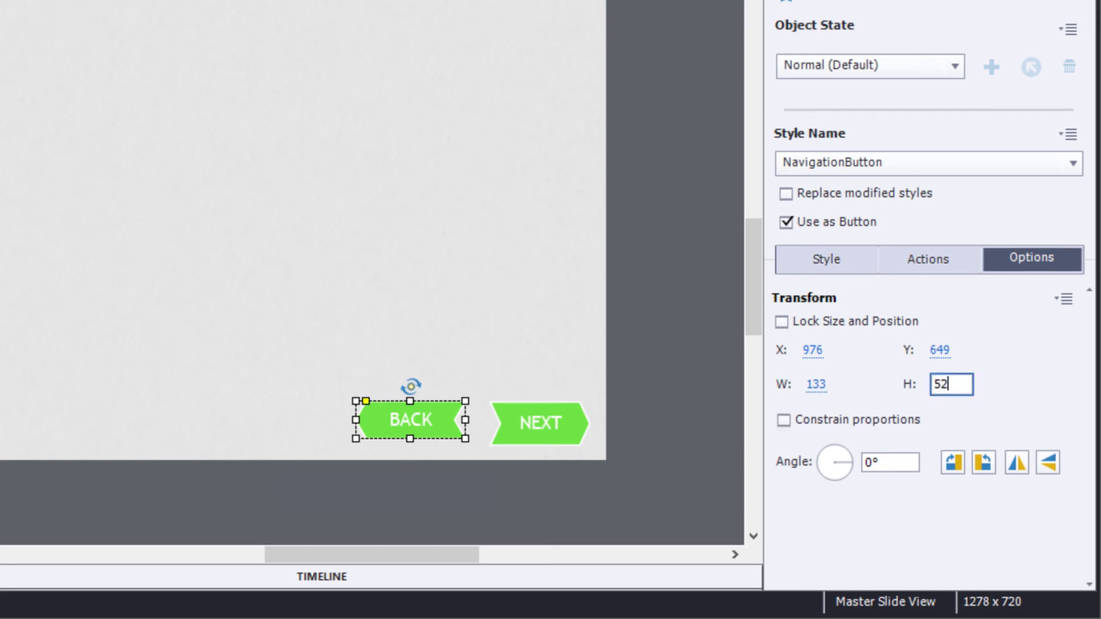
pyautogui.press('Return')
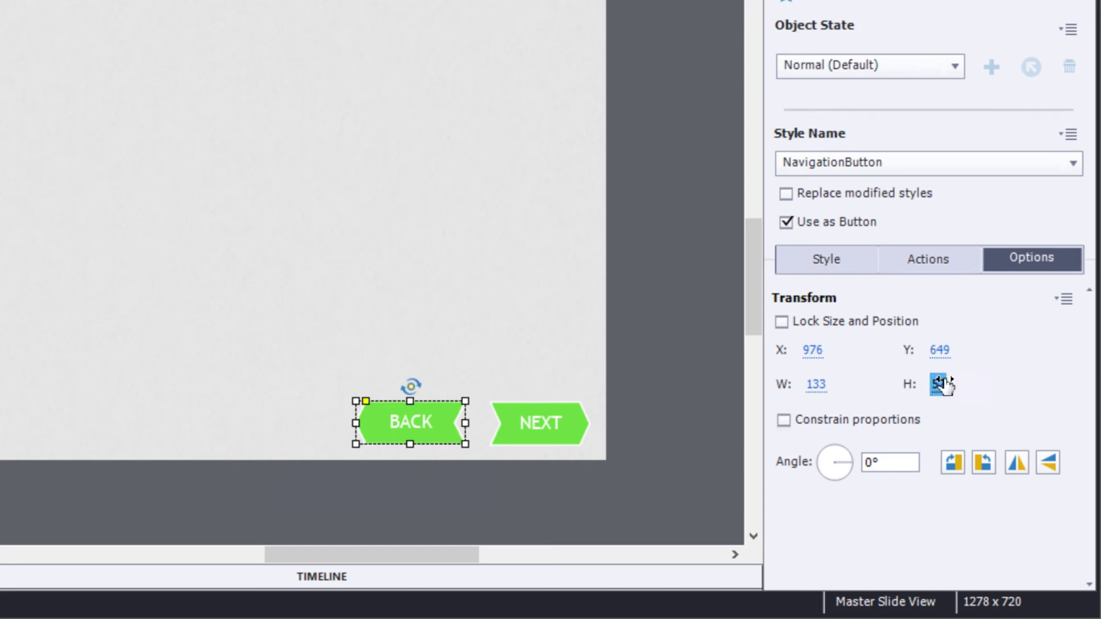
# Step: Set BACK's width to 120 px and compare its size with NEXT
pyautogui.click(820, 393)
pyautogui.write('12')
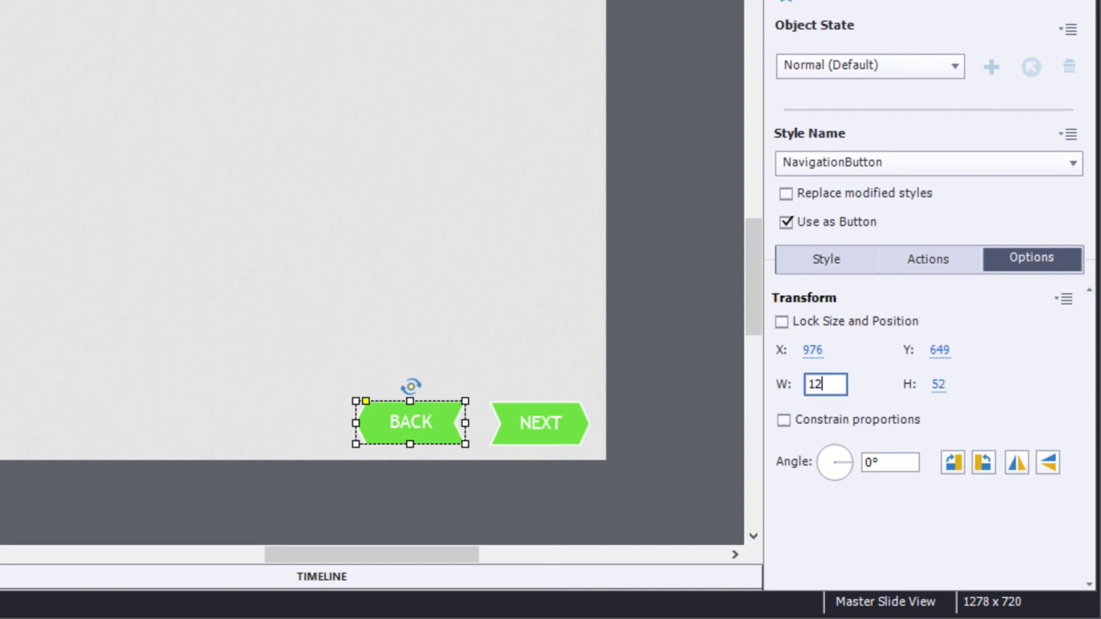
pyautogui.write('0')
pyautogui.press('Return')
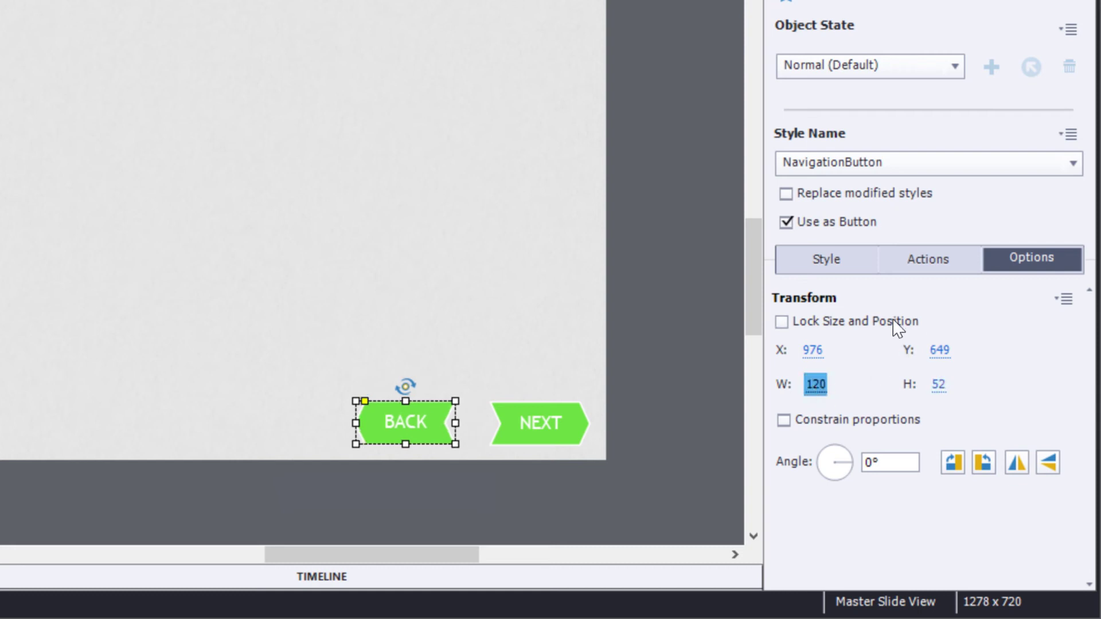
pyautogui.click(580, 416)
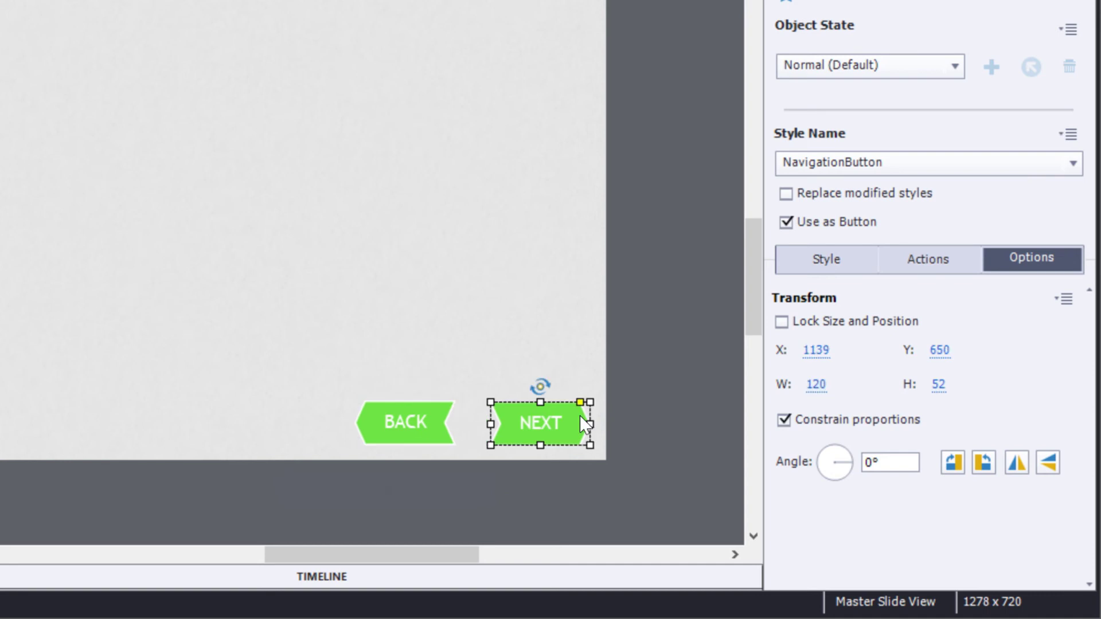
pyautogui.click(437, 418)
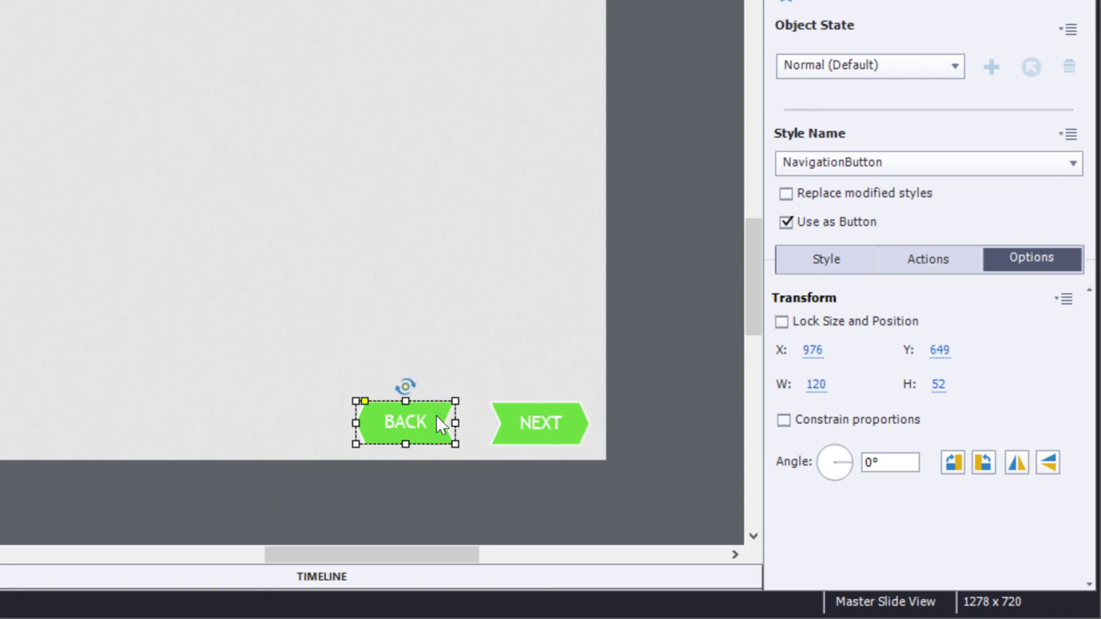
pyautogui.click(569, 373)
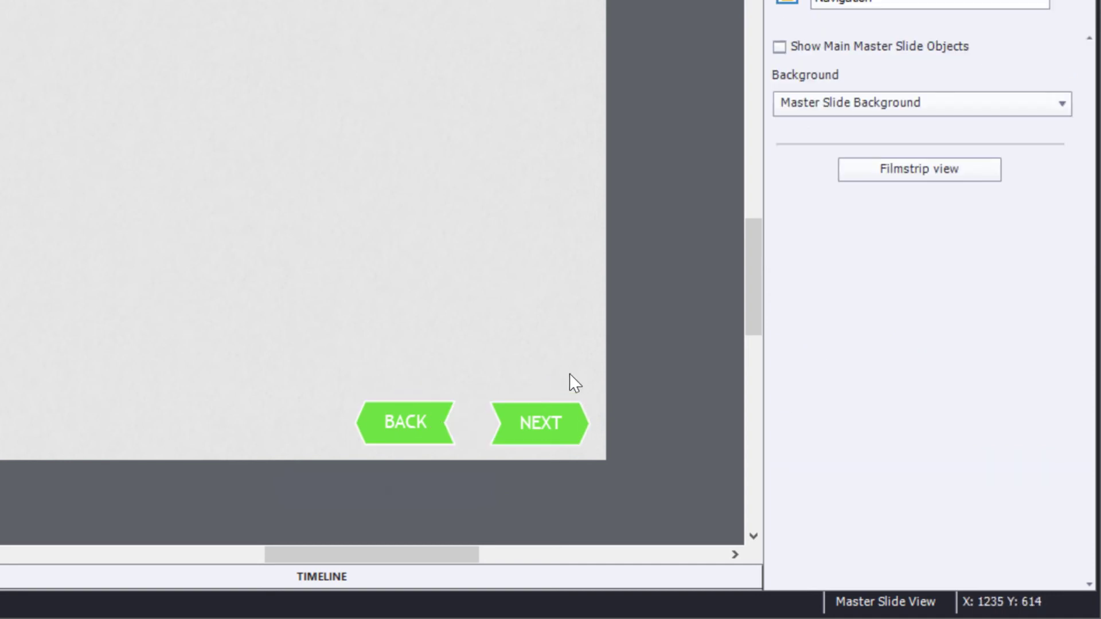
# Step: Drag BACK beside NEXT and nudge it into line at X 1002, Y 650
pyautogui.click(434, 439)
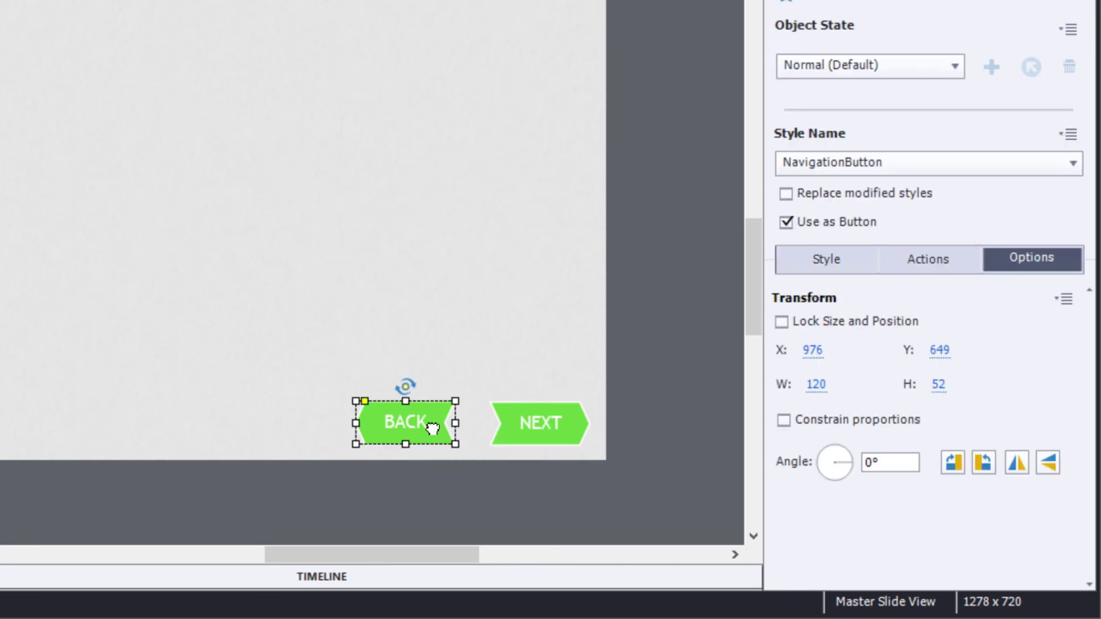
pyautogui.moveTo(432, 428); pyautogui.dragTo(437, 439)
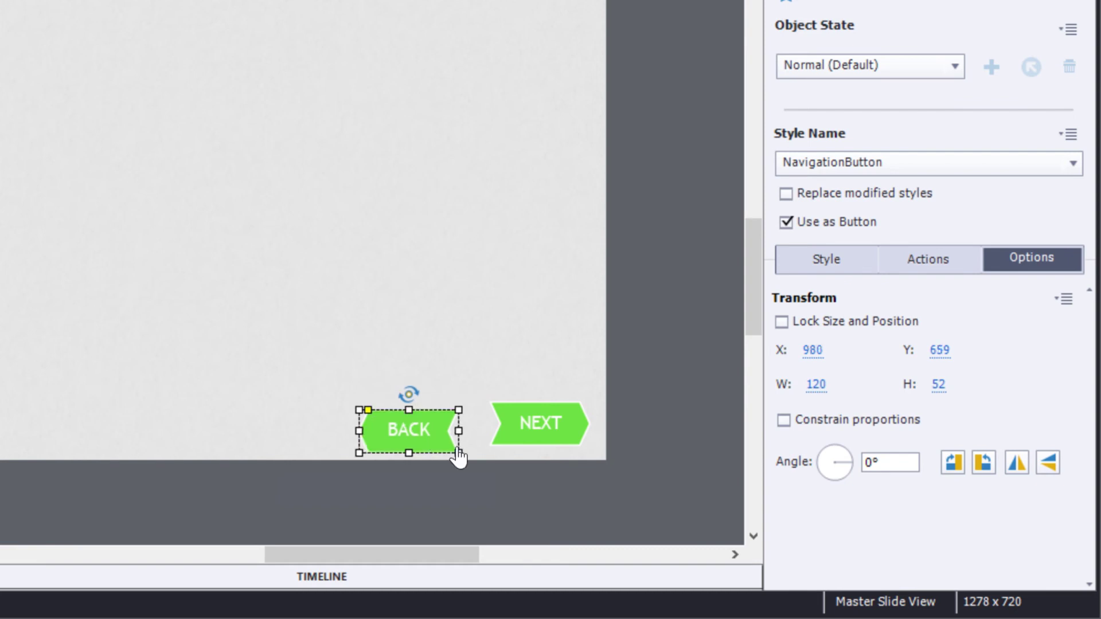
pyautogui.press('Up')
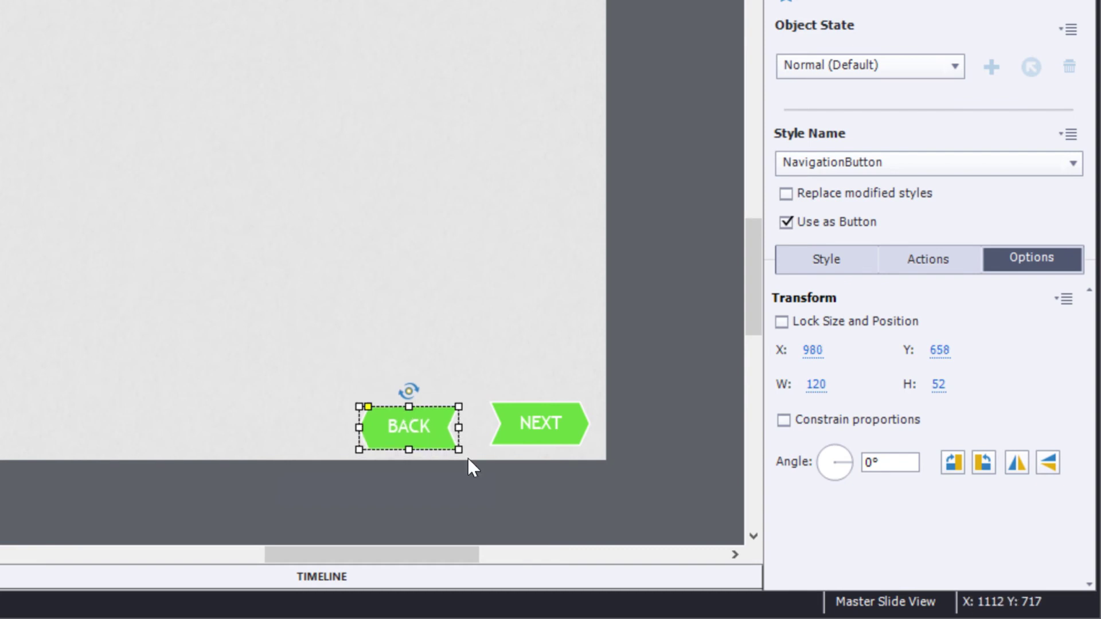
pyautogui.press('Up')
pyautogui.press('Up')
pyautogui.press('Up')
pyautogui.press('Up')
pyautogui.press('Up')
pyautogui.press('Up')
pyautogui.press('Up')
pyautogui.press('Up')
pyautogui.press('Right')
pyautogui.press('Right')
pyautogui.press('Right')
pyautogui.press('Right')
pyautogui.press('Right')
pyautogui.press('Right')
pyautogui.press('Right')
pyautogui.press('Right')
pyautogui.press('Right')
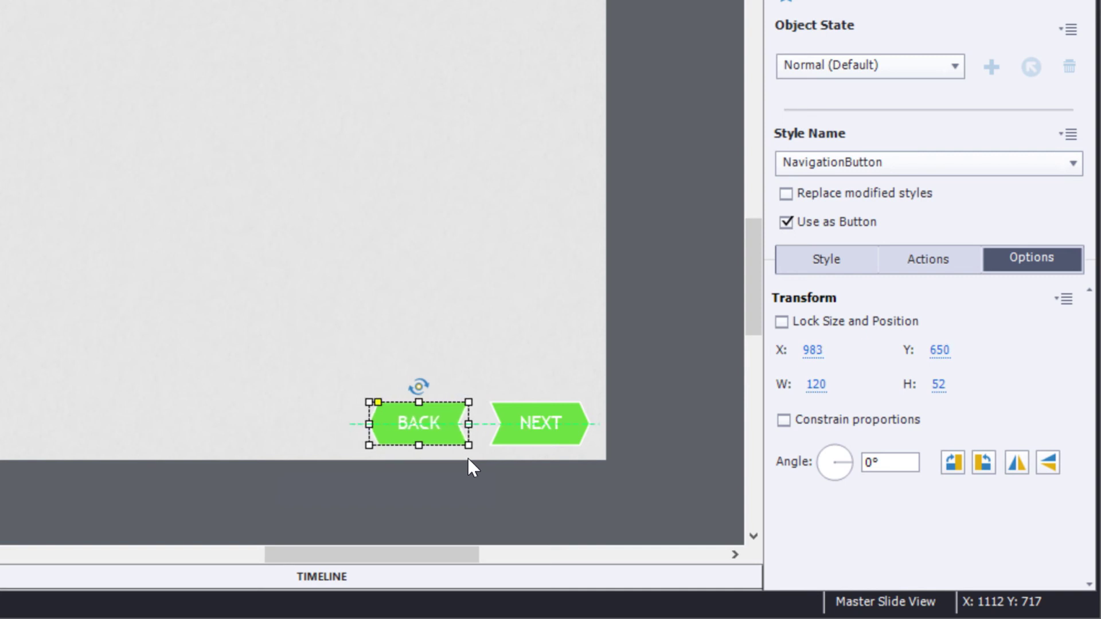
pyautogui.press('Right')
pyautogui.press('Right')
pyautogui.press('Right')
pyautogui.press('Right')
pyautogui.press('Right')
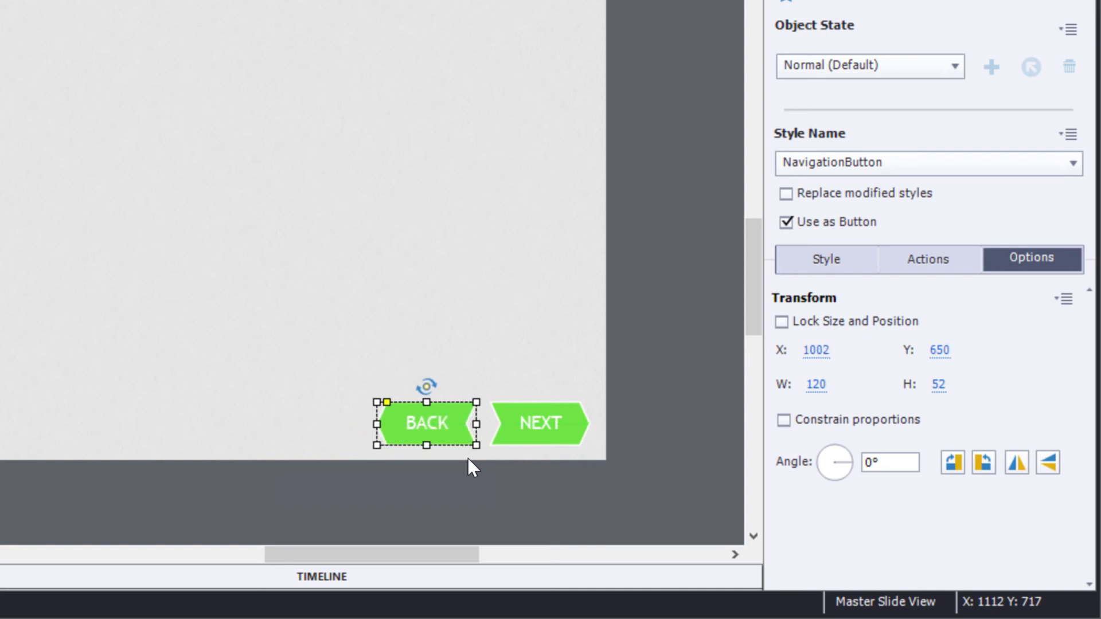
pyautogui.click(518, 353)
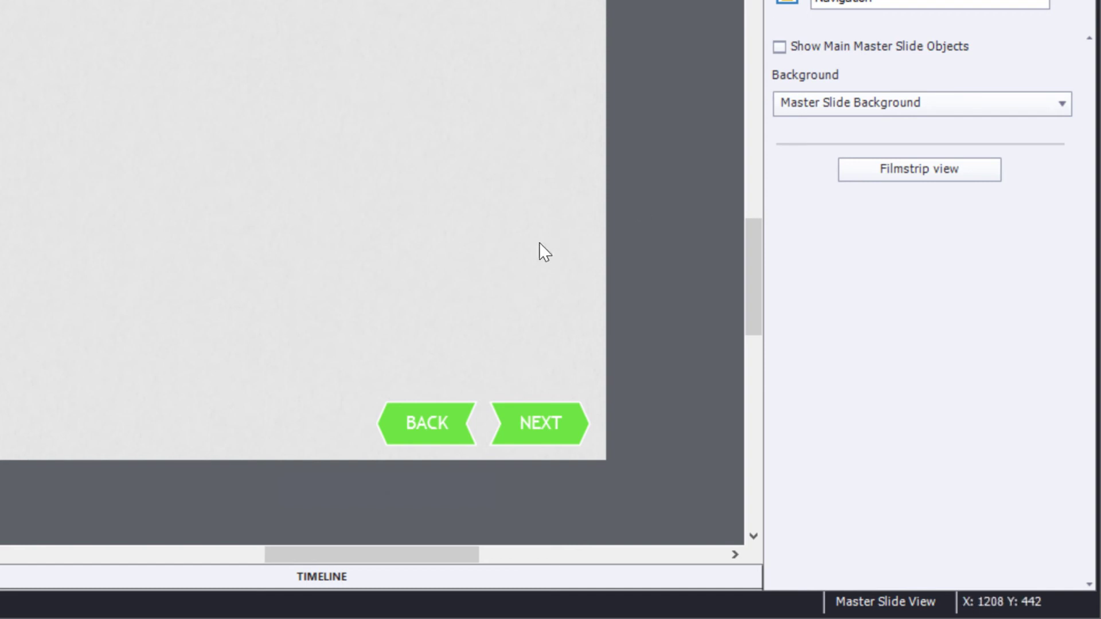
# Step: Change BACK's On Success action from 'Go to the next slide' to 'Go to the previous slide'
pyautogui.click(455, 418)
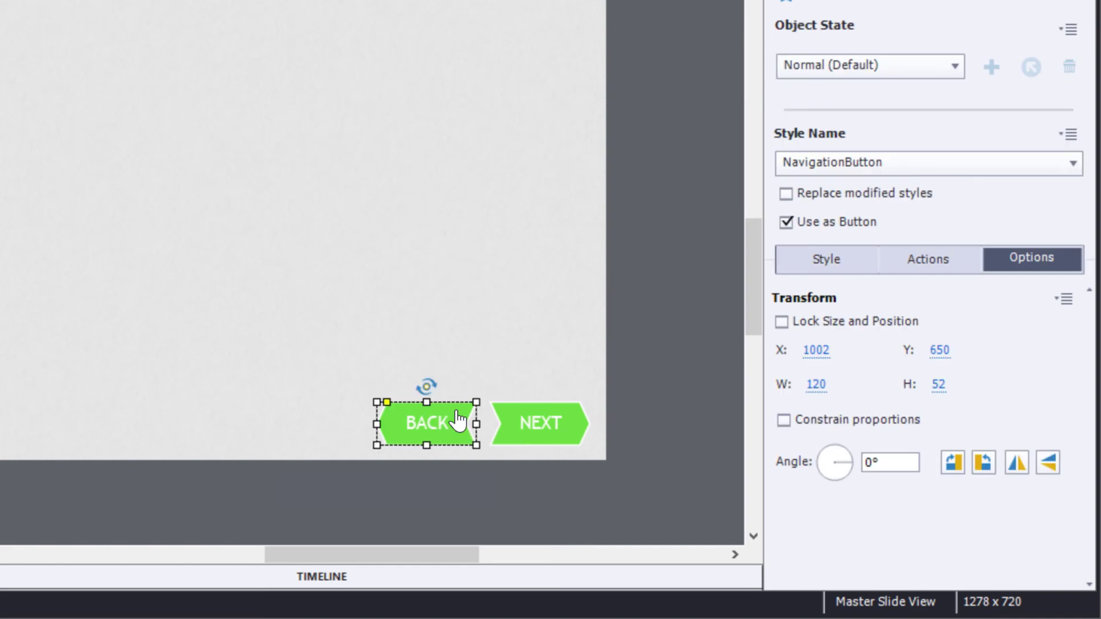
pyautogui.click(917, 258)
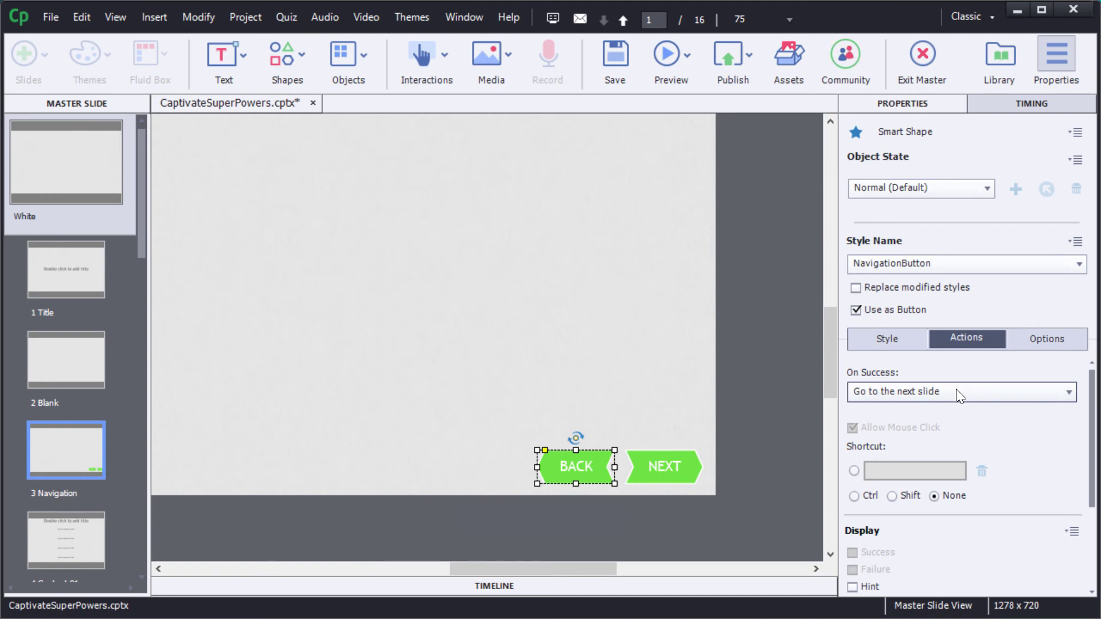
pyautogui.click(955, 392)
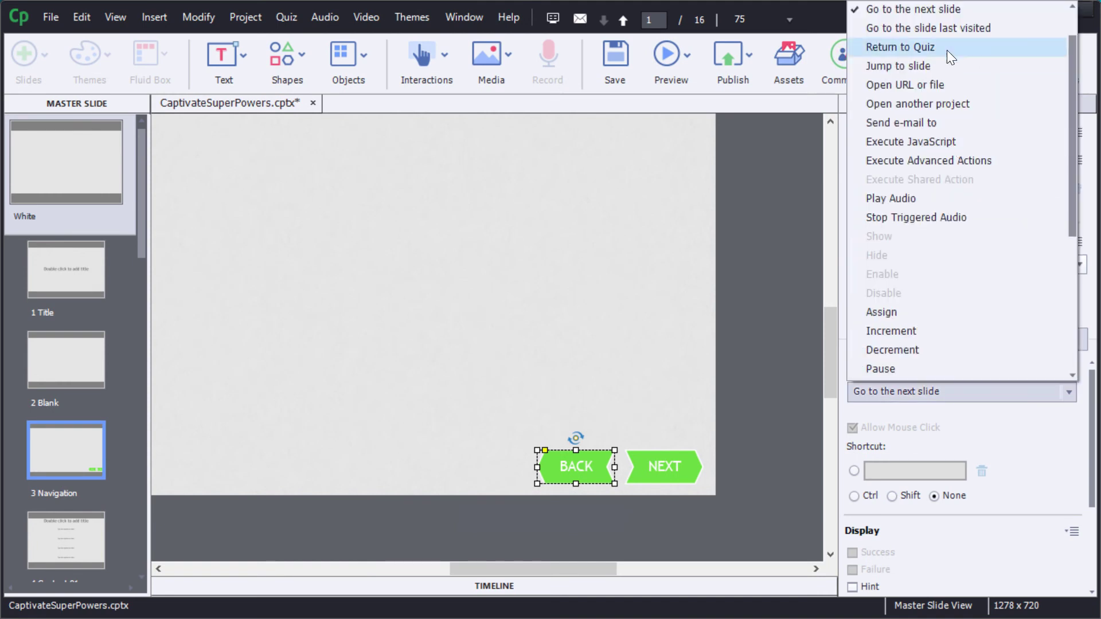
pyautogui.scroll(1, 948, 31)
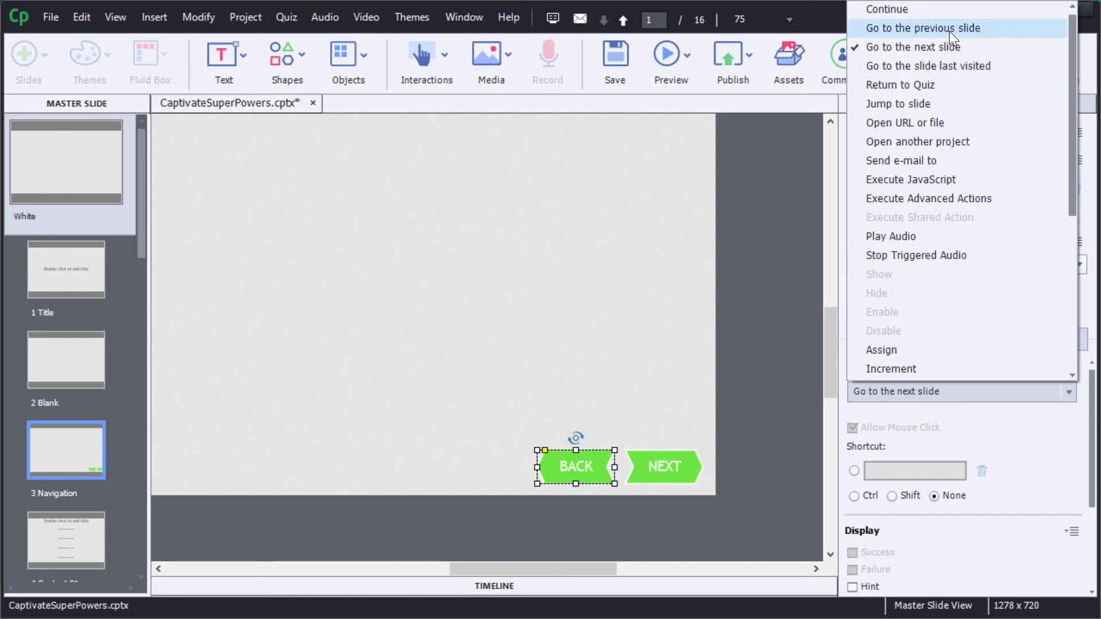
pyautogui.click(949, 31)
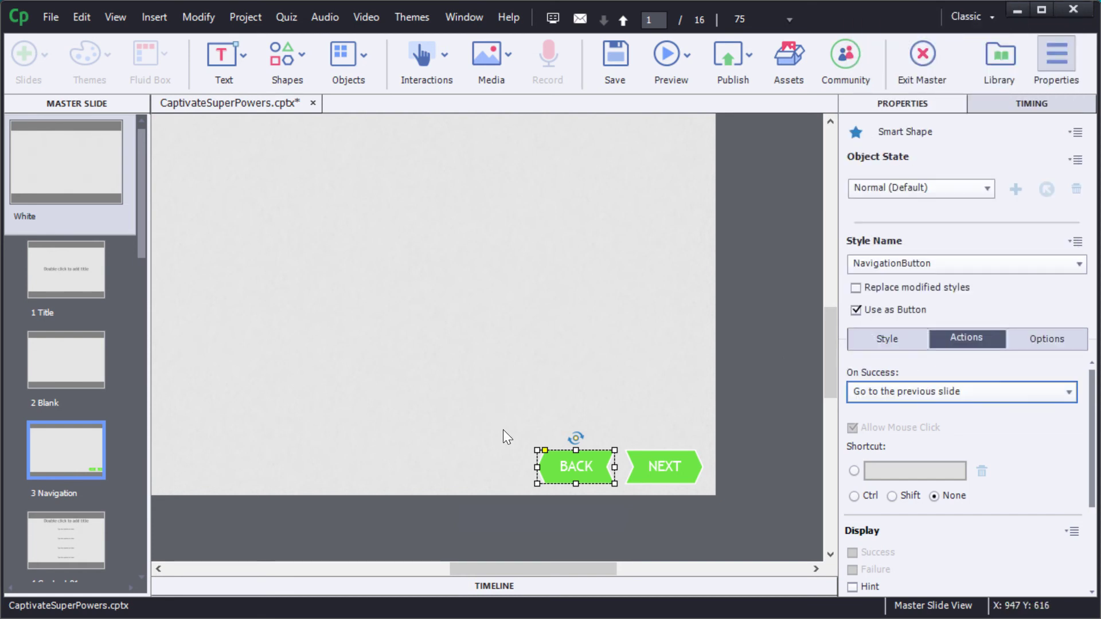
# Step: Exit the master view and select slides 2 through 17 in the Filmstrip
pyautogui.click(927, 50)
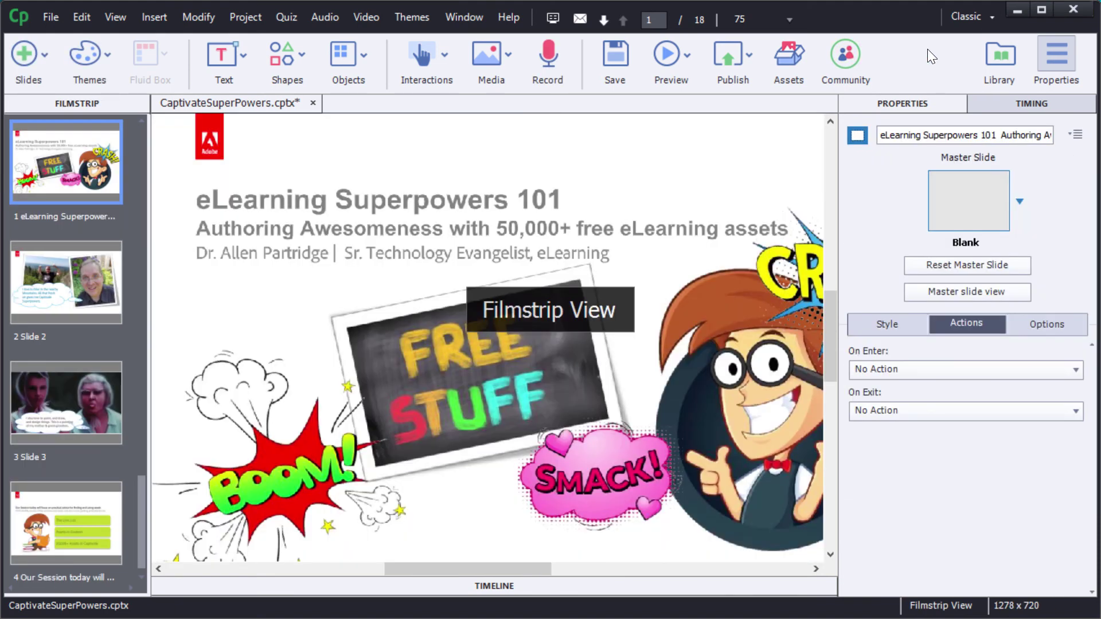
pyautogui.click(87, 310)
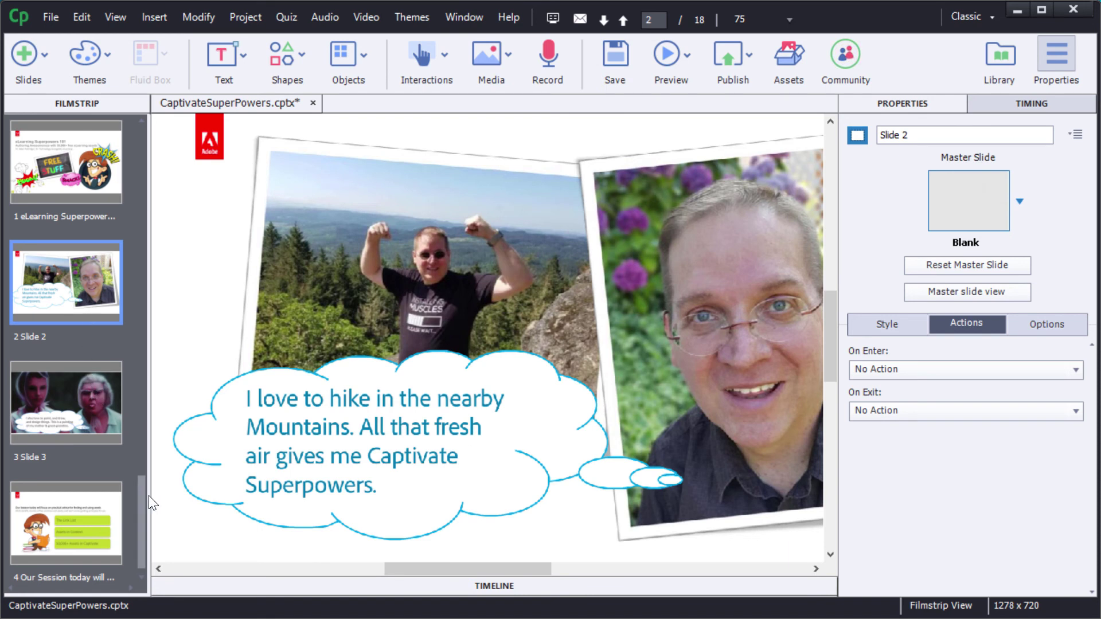
pyautogui.scroll(-10, 143, 456)
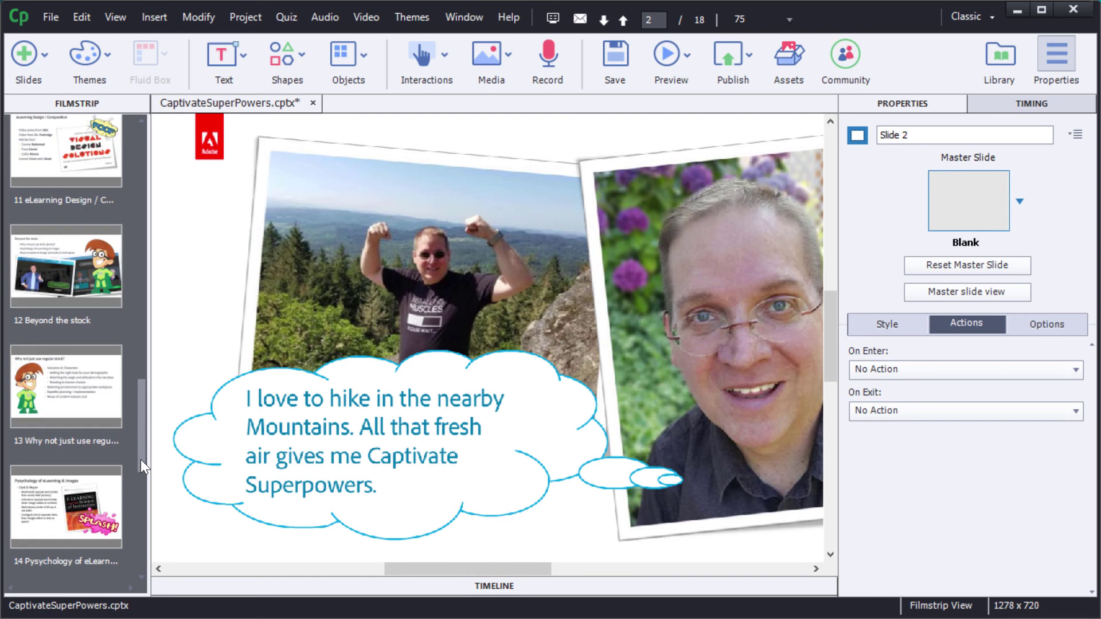
pyautogui.moveTo(139, 463); pyautogui.dragTo(146, 591)
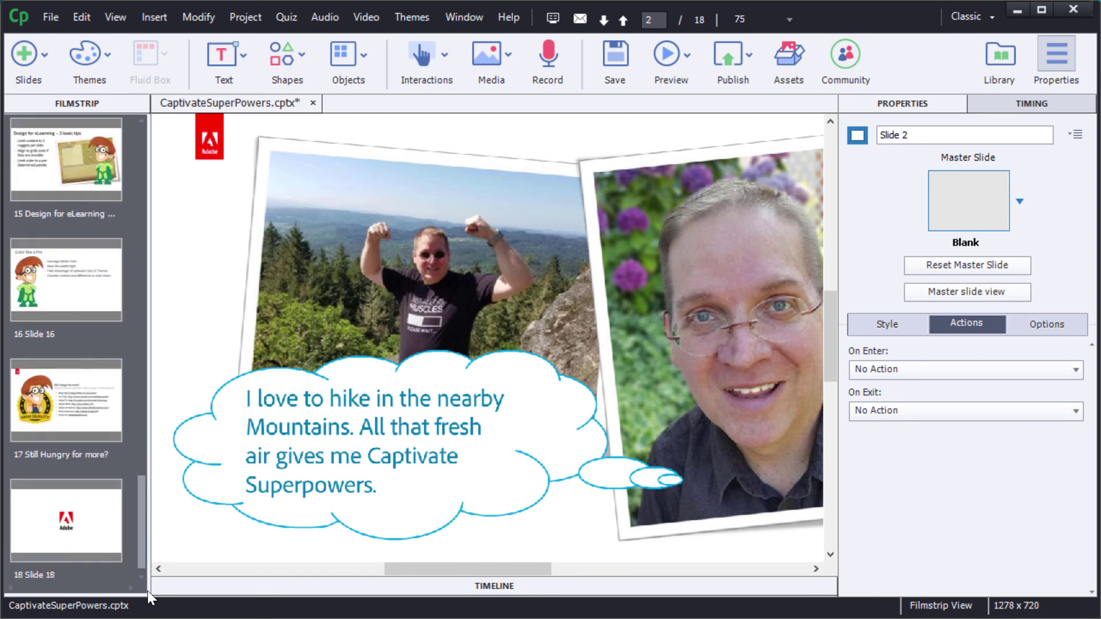
pyautogui.keyDown('shift'); pyautogui.click(88, 420); pyautogui.keyUp('shift')
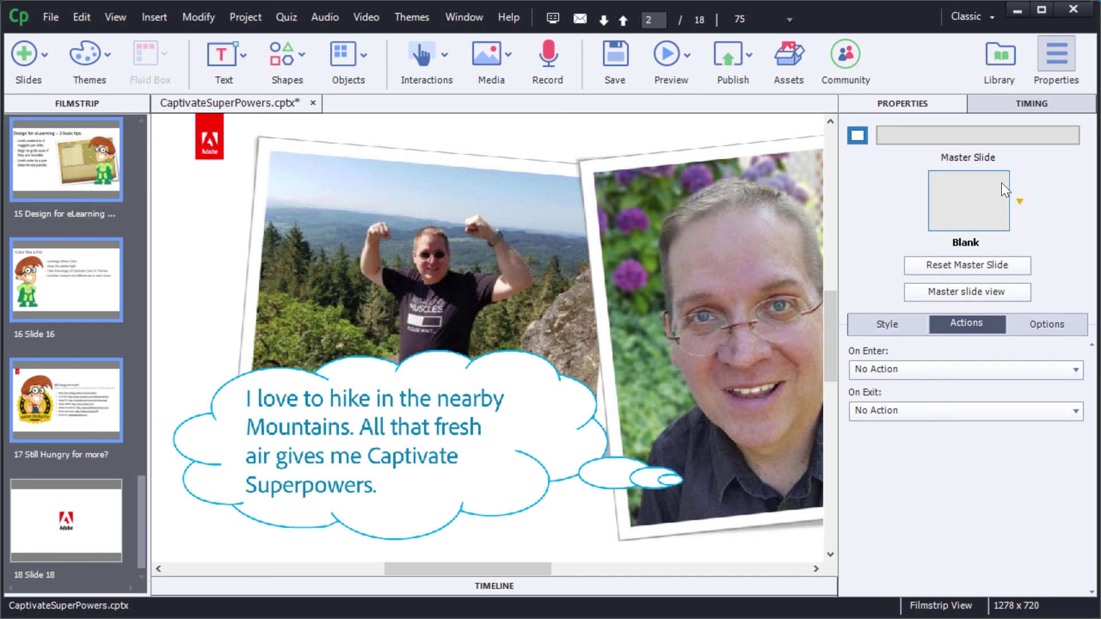
# Step: Apply the Navigation master to the selected slides and hide the Properties panel
pyautogui.click(1008, 195)
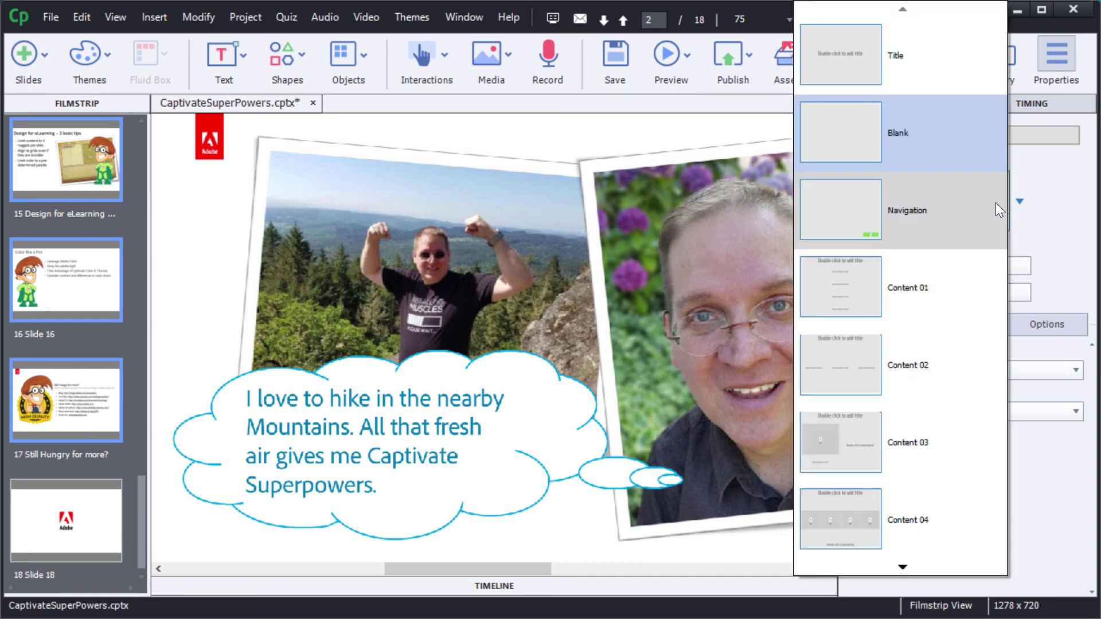
pyautogui.click(951, 212)
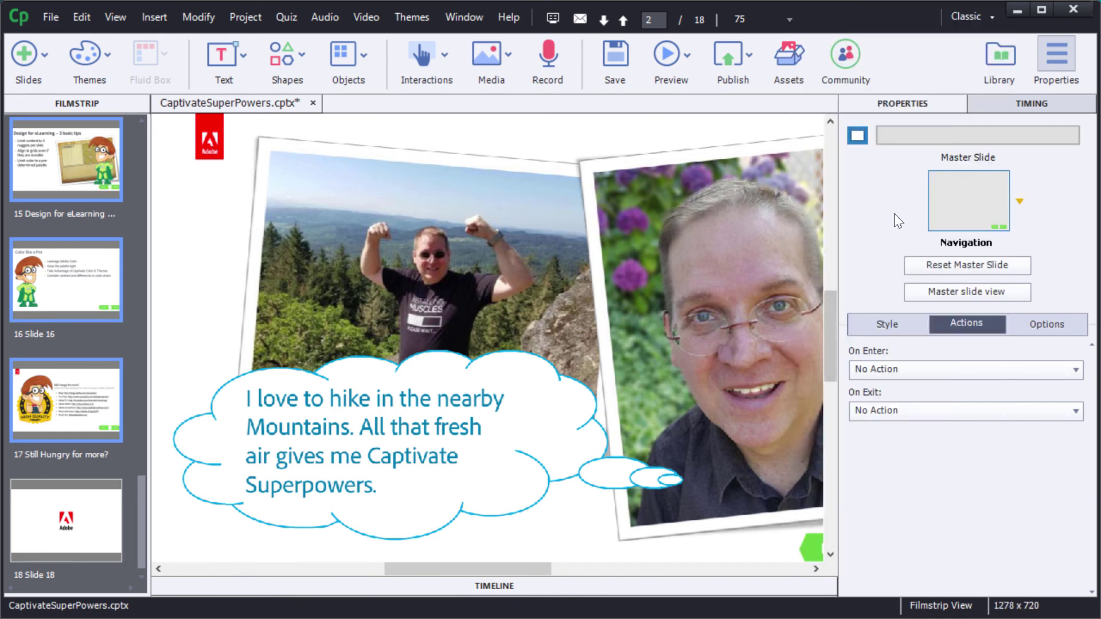
pyautogui.click(1061, 56)
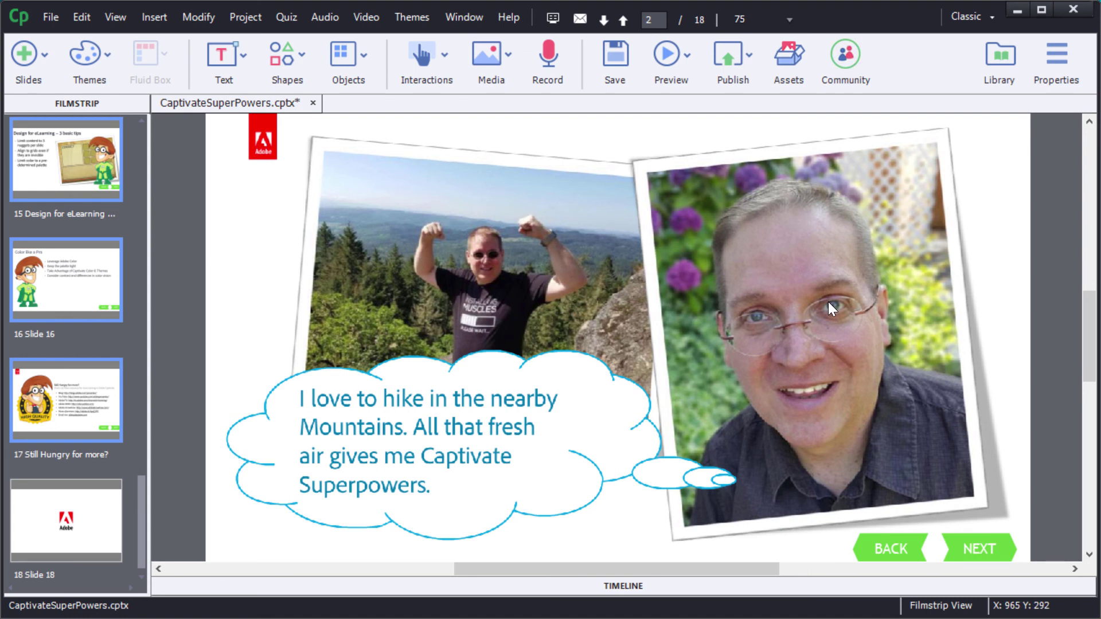
pyautogui.click(96, 544)
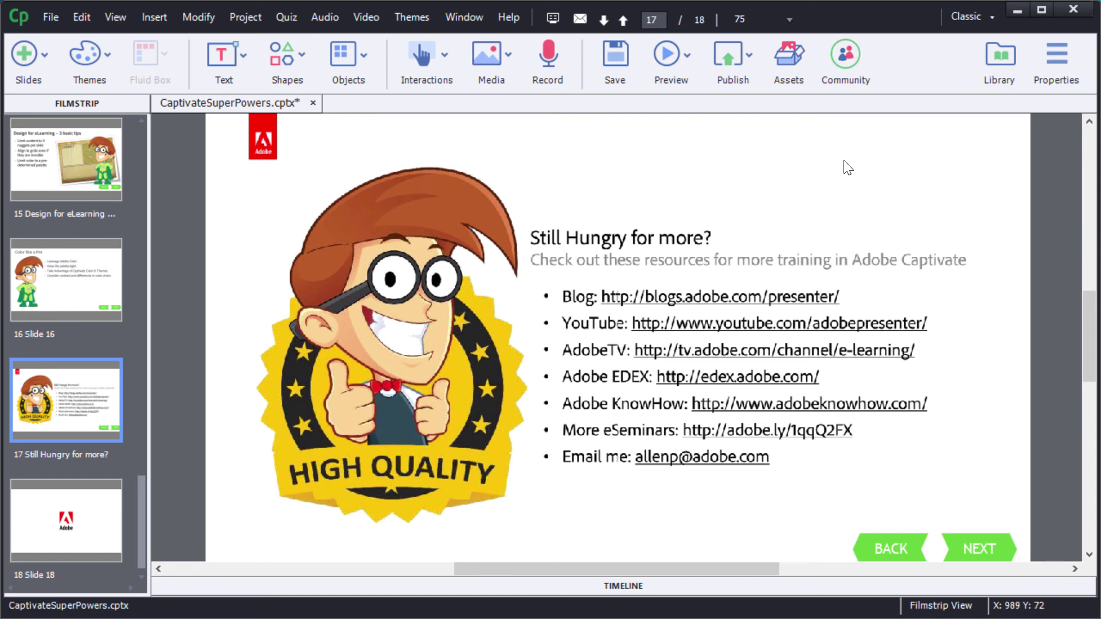
# Step: Take the BACK button from the Navigation master and paste it onto Slide 18
pyautogui.click(1055, 68)
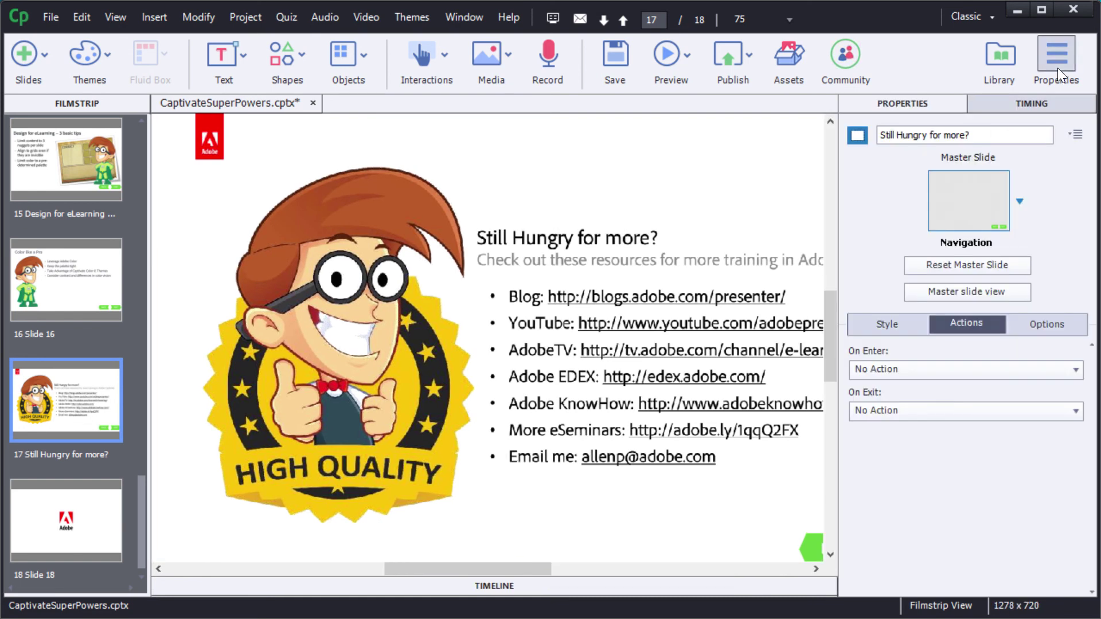
pyautogui.click(980, 294)
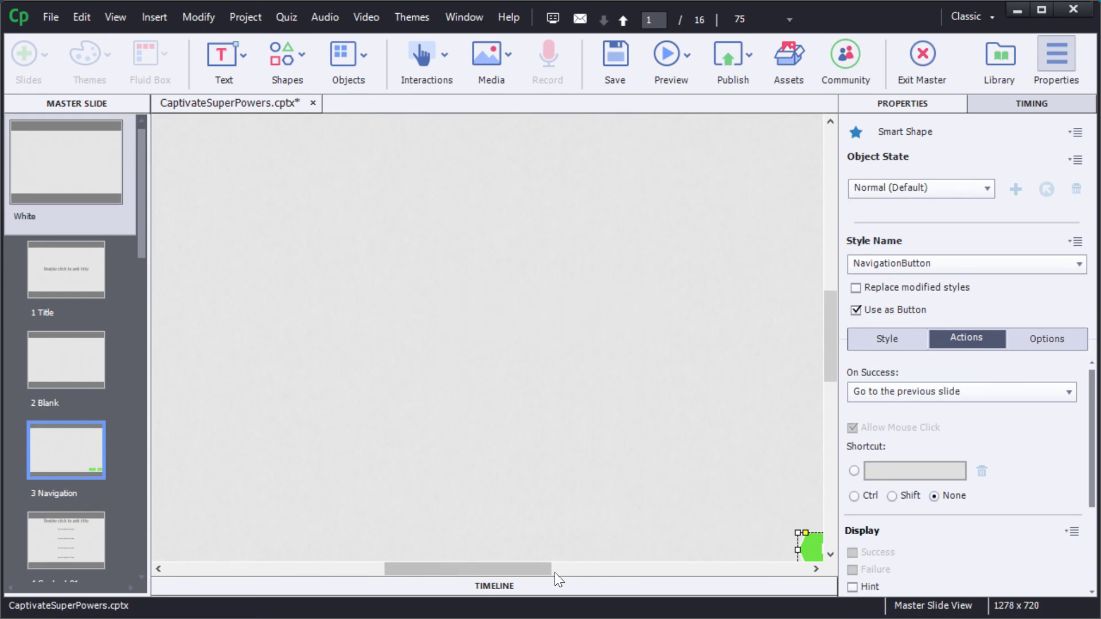
pyautogui.moveTo(542, 567); pyautogui.dragTo(581, 567)
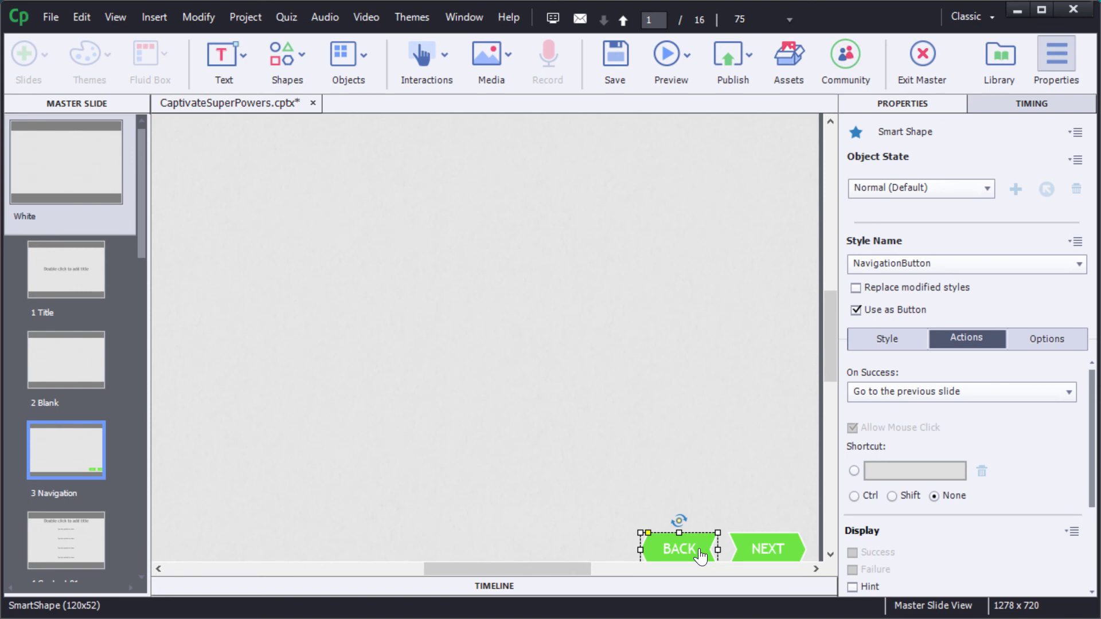
pyautogui.click(923, 55)
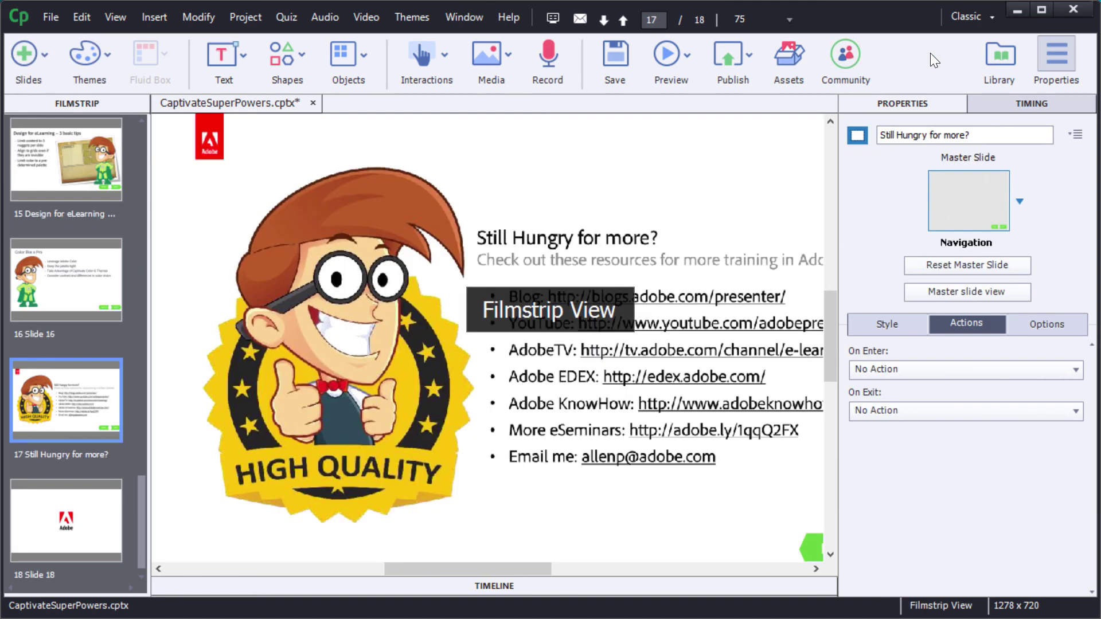
pyautogui.click(115, 531)
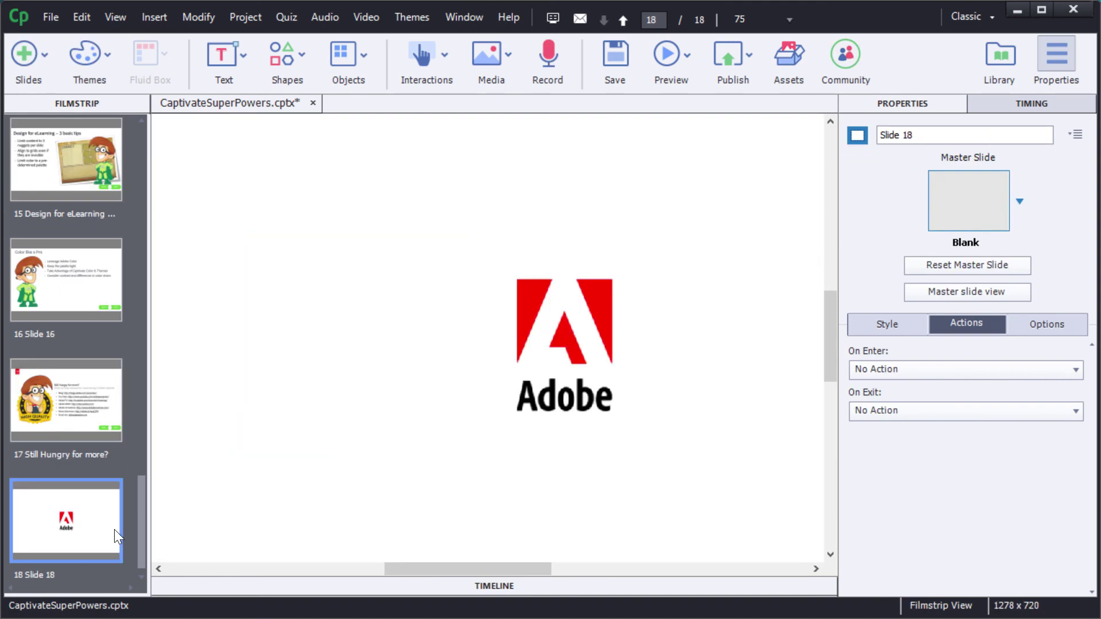
pyautogui.hotkey('ctrl', 'v')
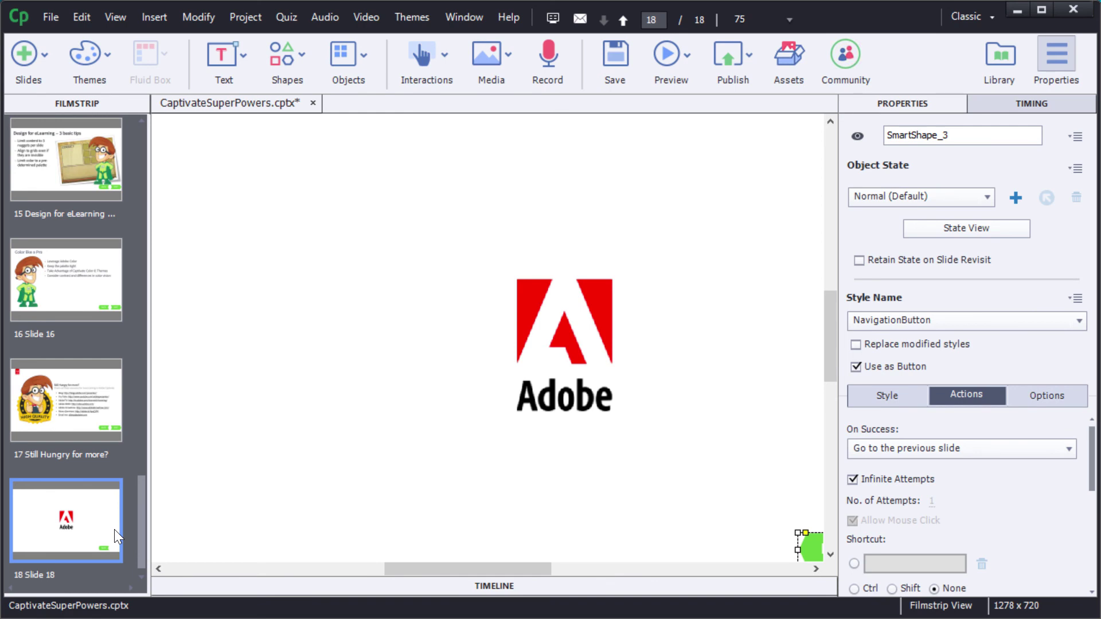
# Step: Open the Navigation master from slide 17 and select the NEXT button to copy it
pyautogui.click(84, 387)
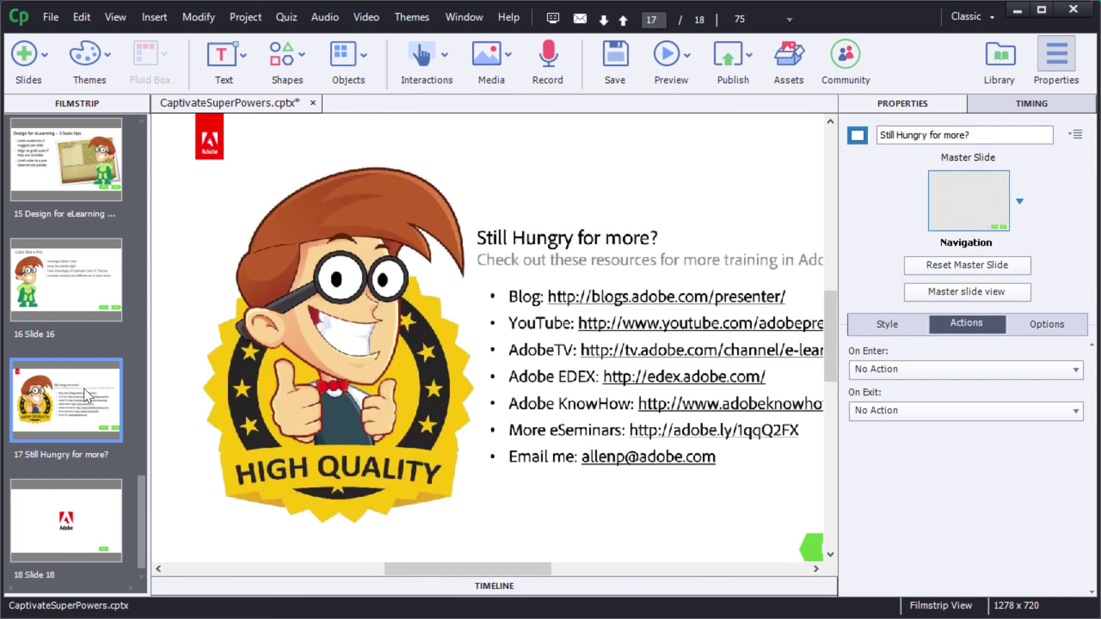
pyautogui.click(993, 293)
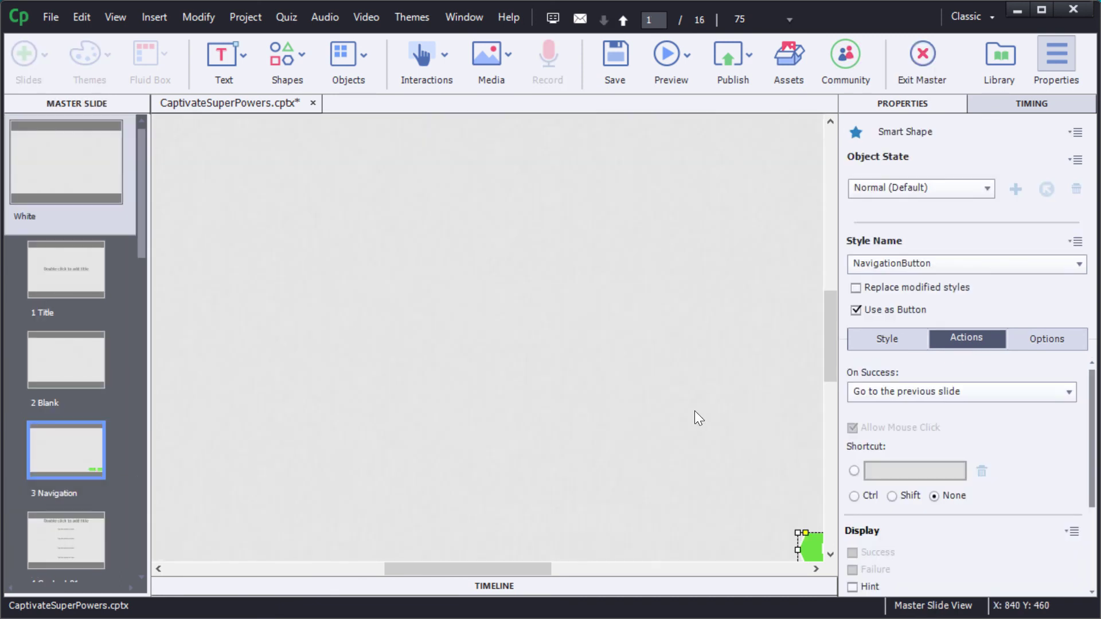
pyautogui.moveTo(528, 568); pyautogui.dragTo(597, 568)
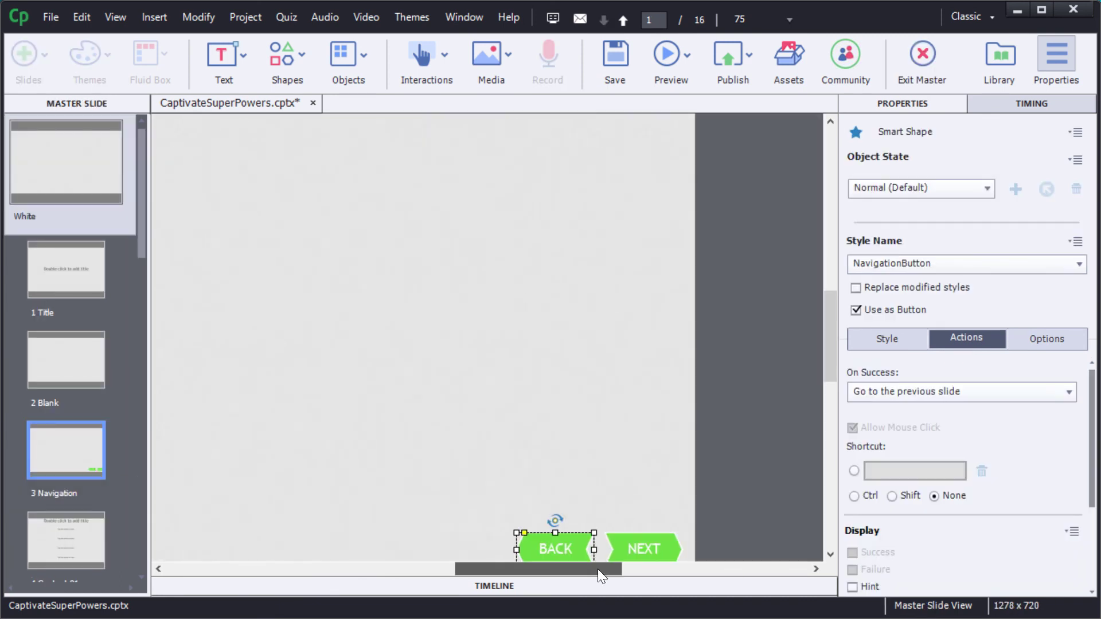
pyautogui.click(645, 547)
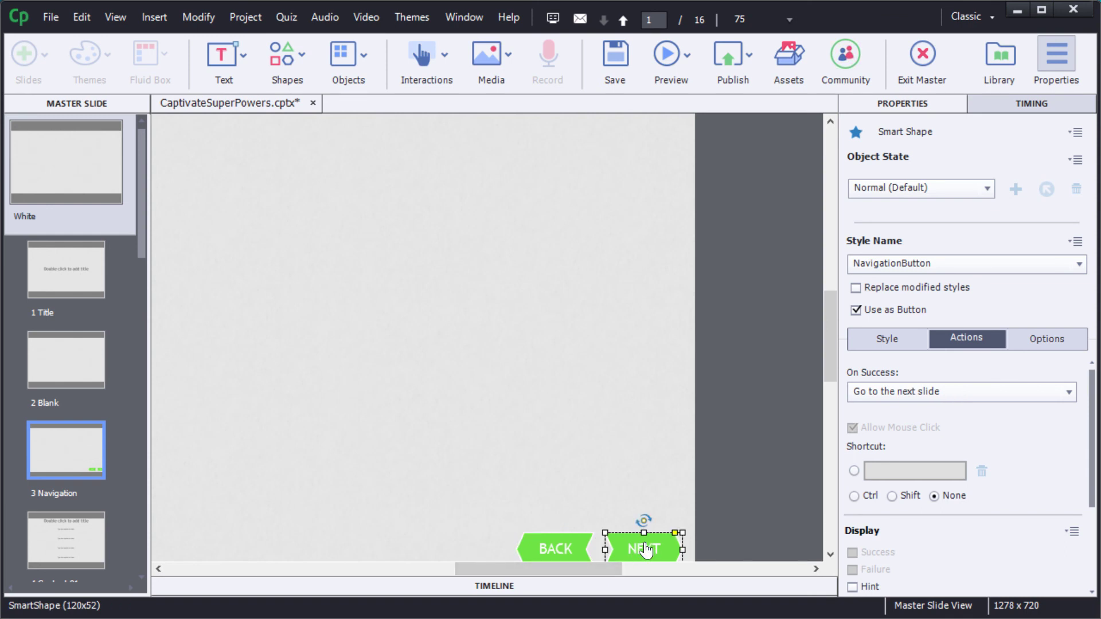
# Step: Paste the NEXT button onto slide 1 and hide the Properties panel
pyautogui.click(922, 58)
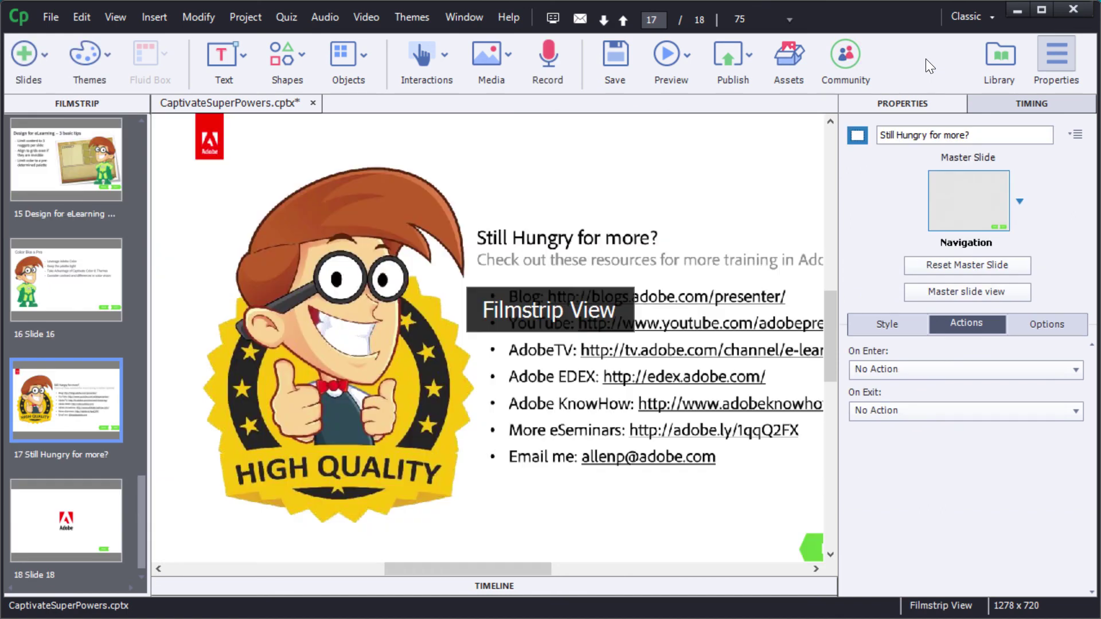
pyautogui.scroll(15, 136, 248)
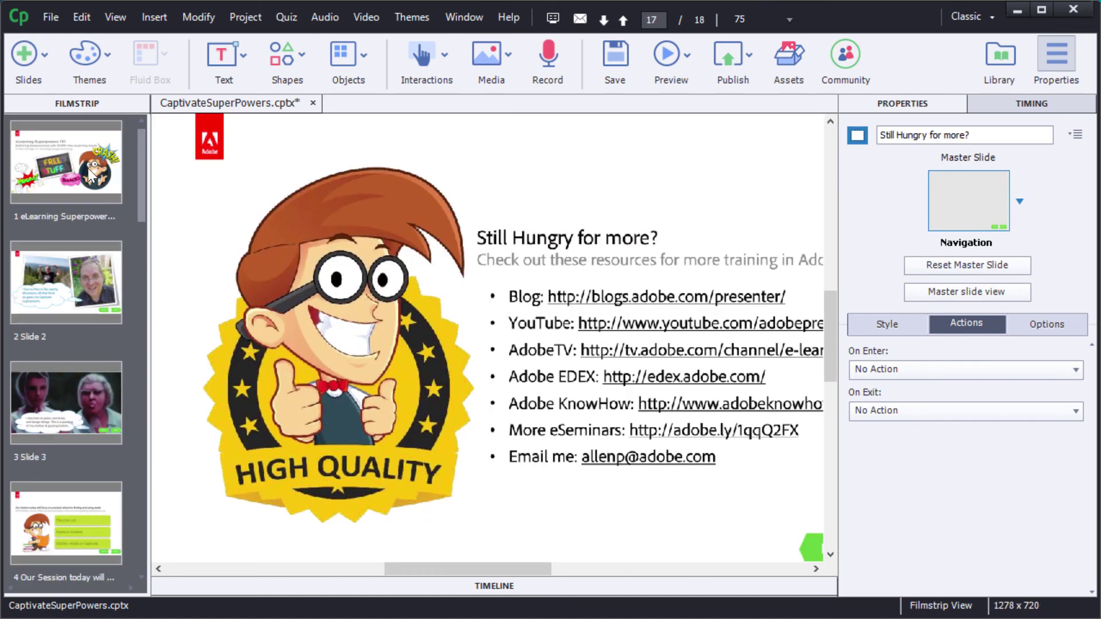
pyautogui.click(88, 167)
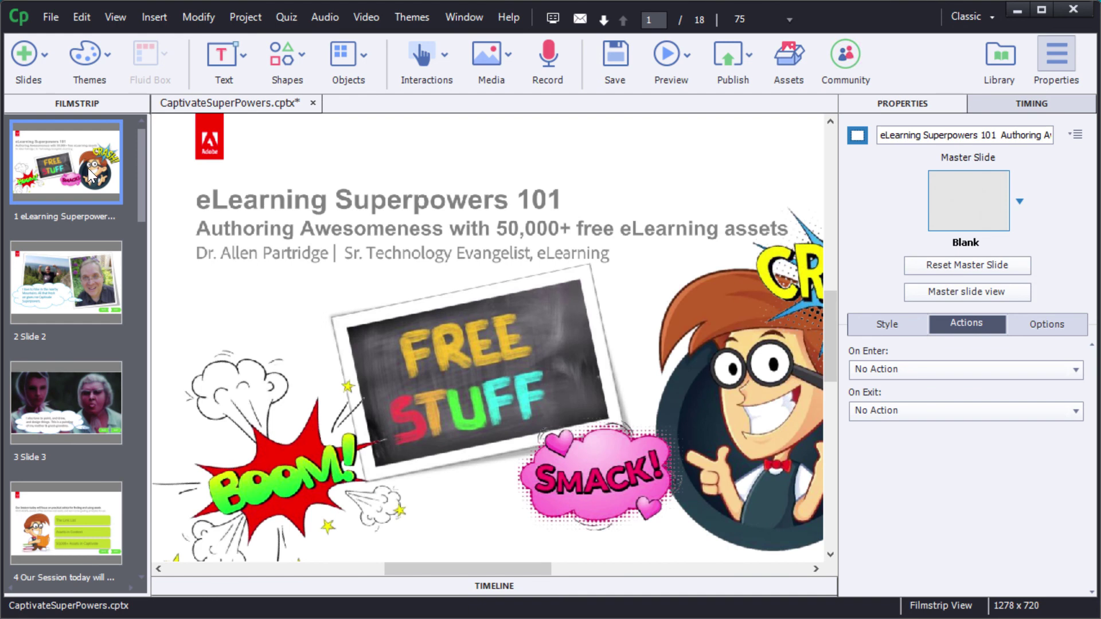
pyautogui.hotkey('ctrl', 'v')
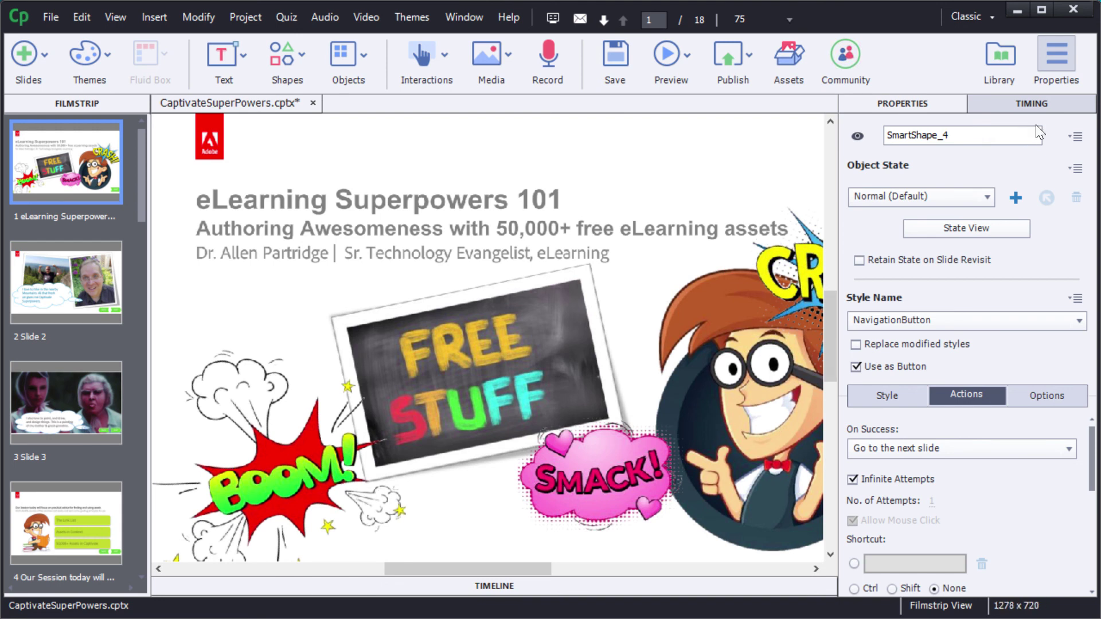
pyautogui.click(1047, 78)
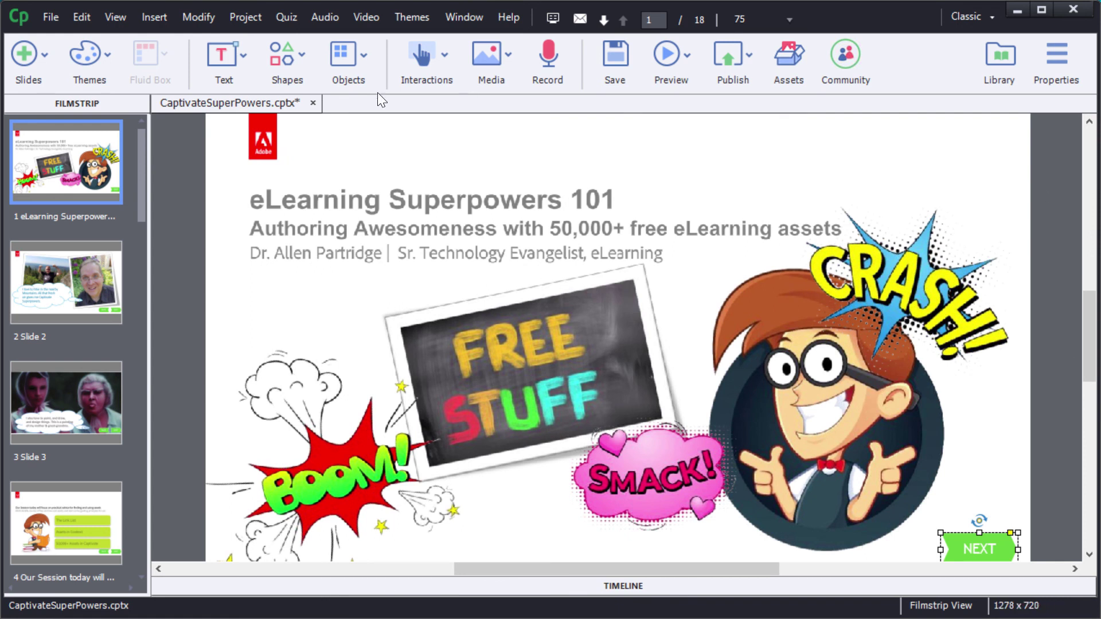
# Step: Turn off the playback control and the borders in the project skin
pyautogui.click(460, 21)
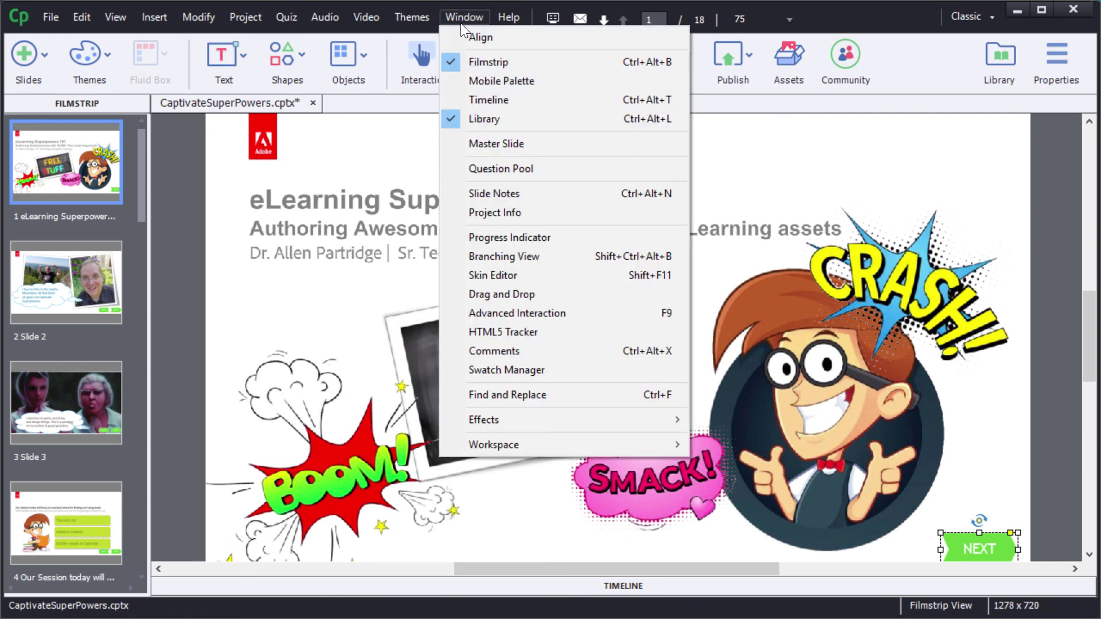
pyautogui.click(507, 276)
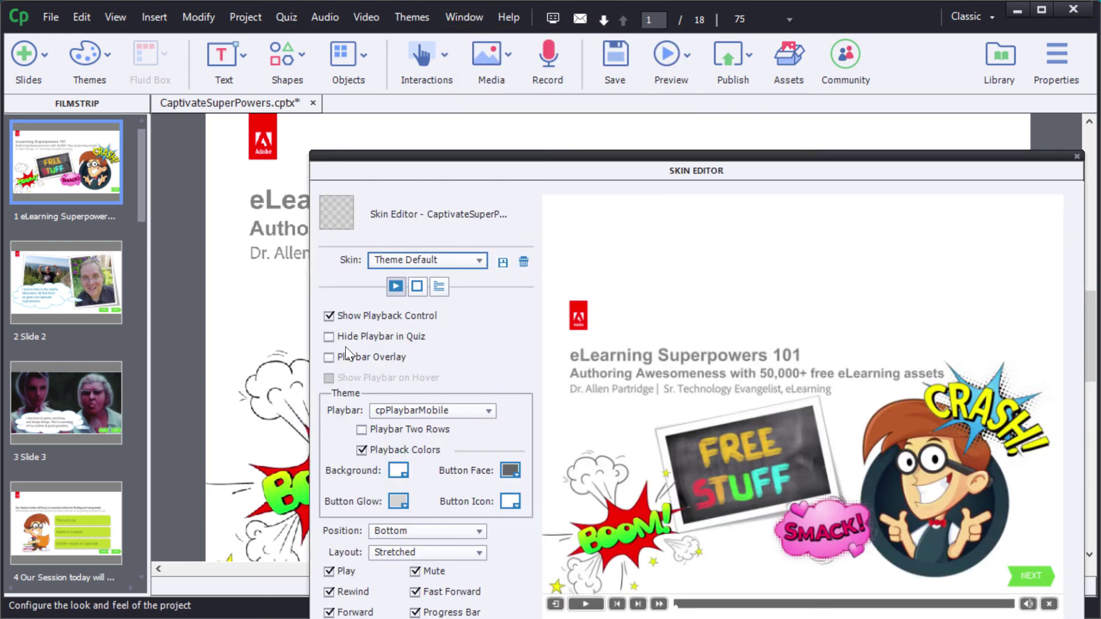
pyautogui.click(328, 316)
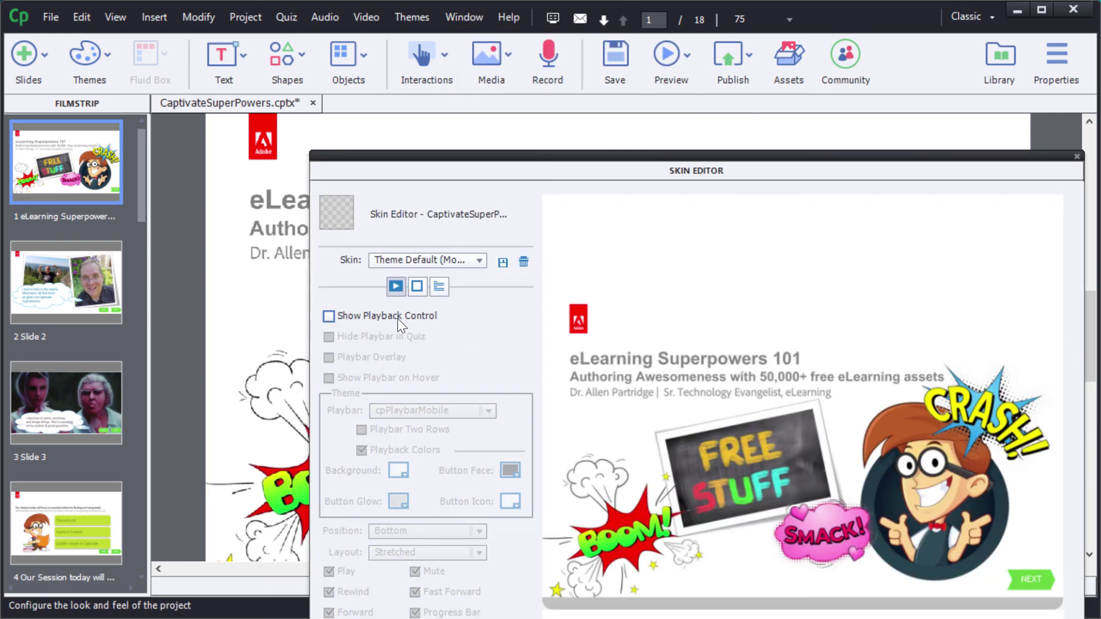
pyautogui.click(417, 285)
pyautogui.click(331, 323)
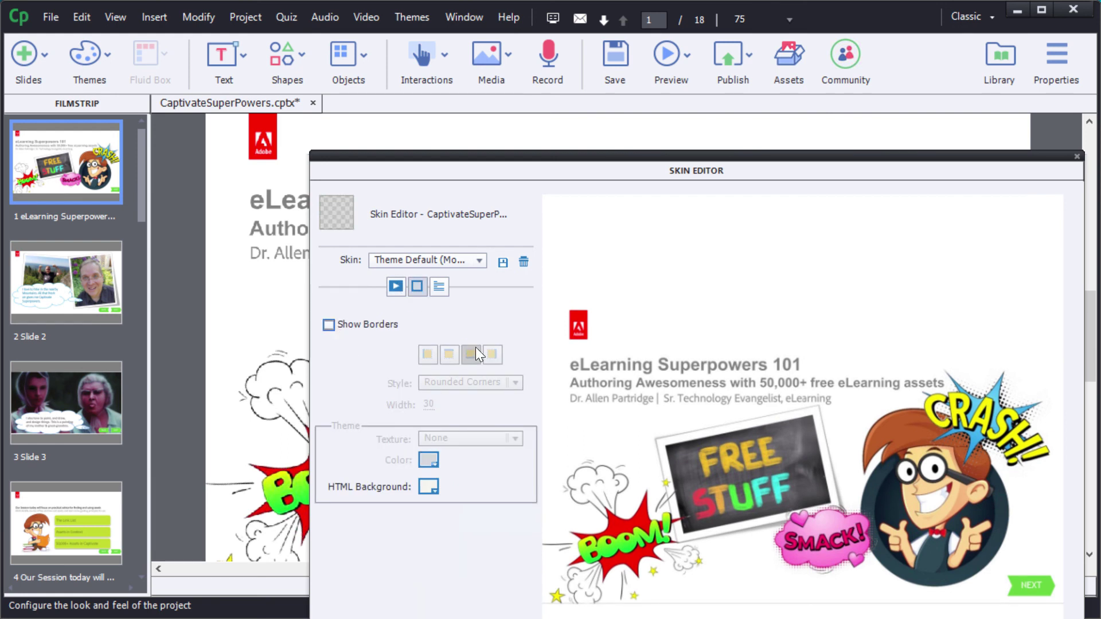
# Step: Publish the project to the computer as HTML5
pyautogui.click(1077, 156)
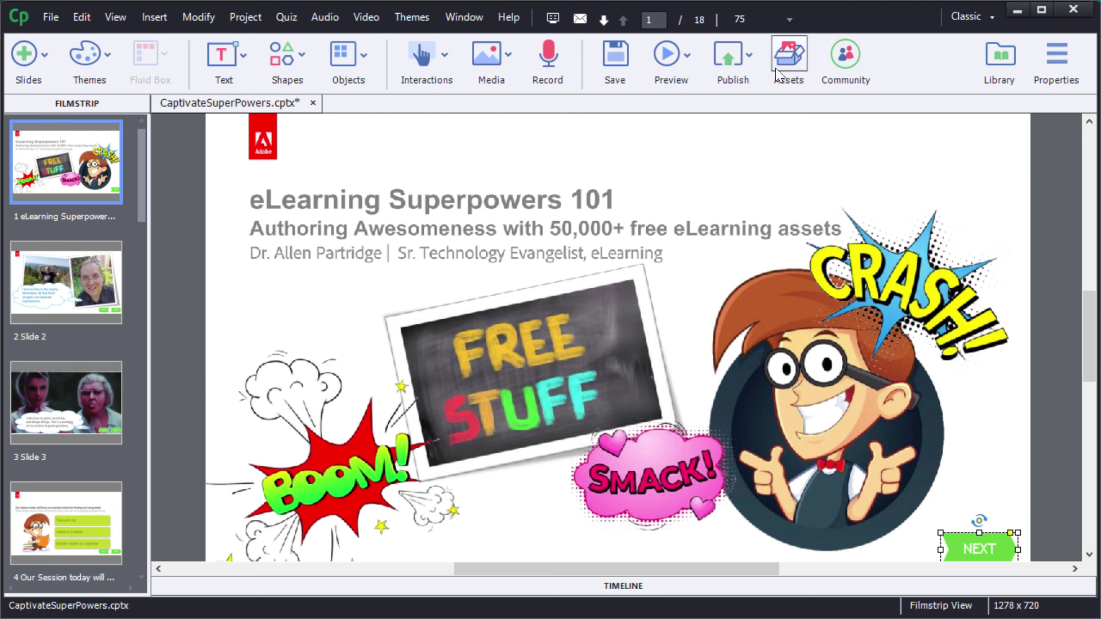
pyautogui.click(738, 58)
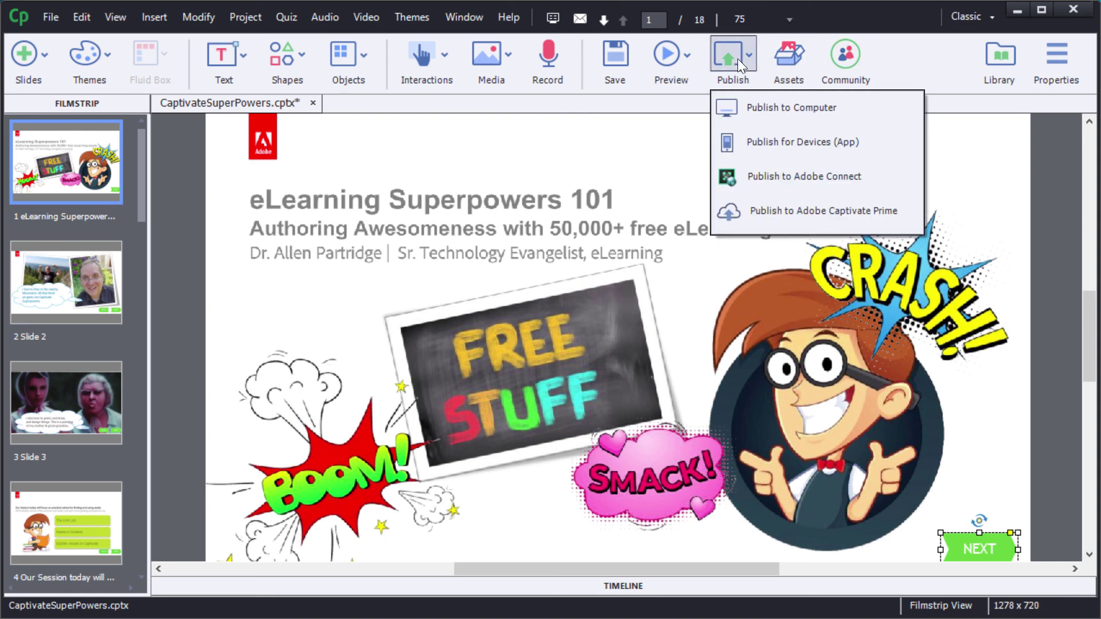
pyautogui.click(742, 107)
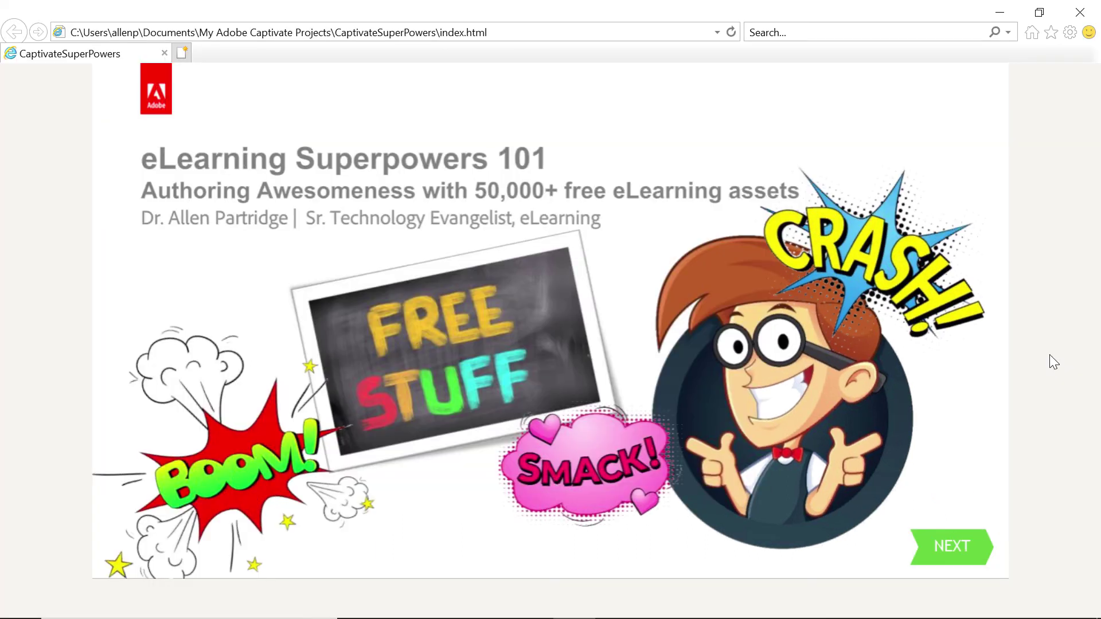
# Step: Step forward and back with NEXT and BACK until the Low cost subscription Libraries slide appears
pyautogui.click(942, 548)
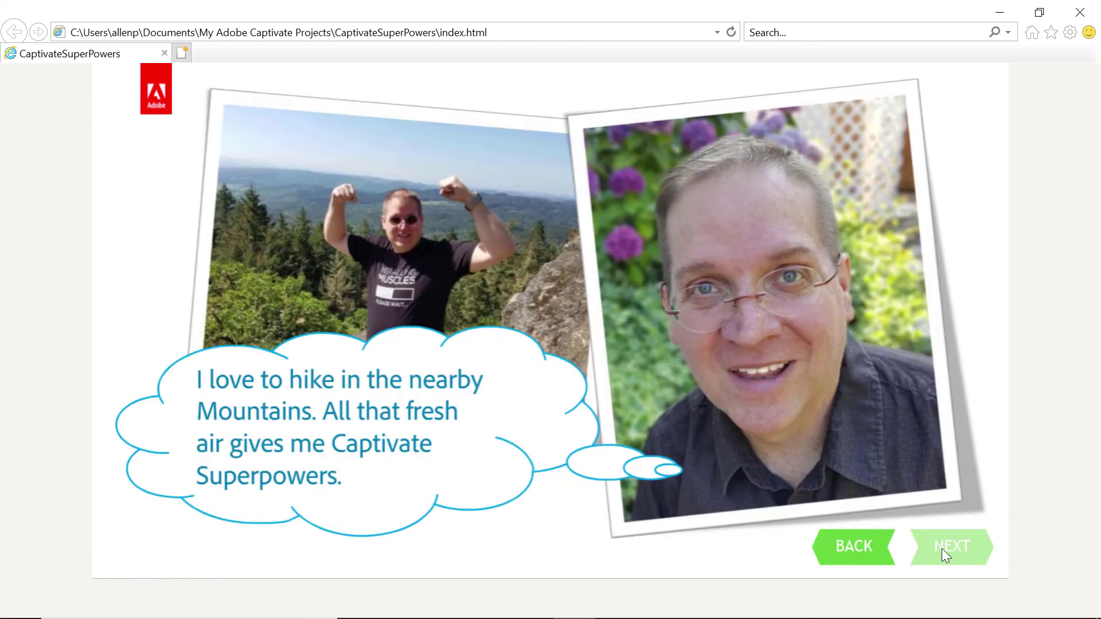
pyautogui.click(943, 547)
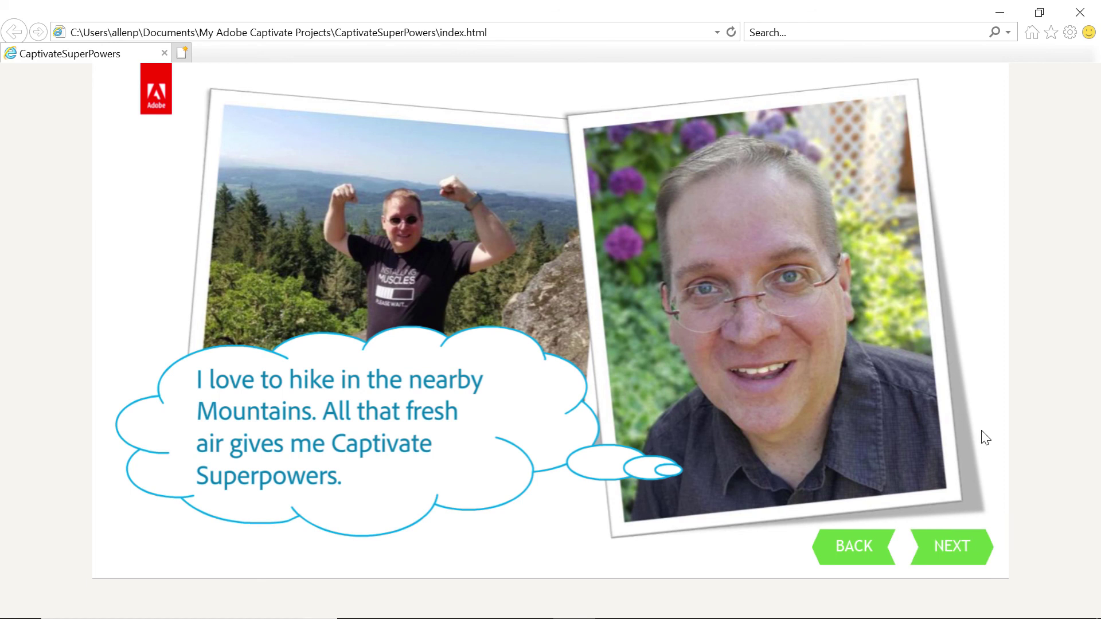
pyautogui.click(952, 546)
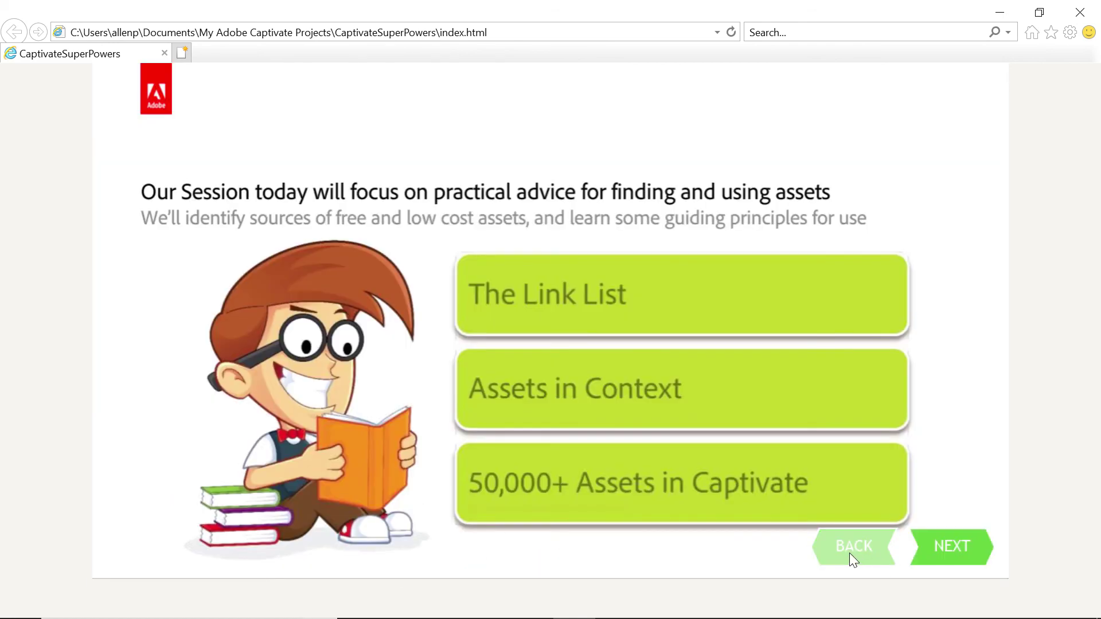
pyautogui.click(849, 553)
pyautogui.click(848, 552)
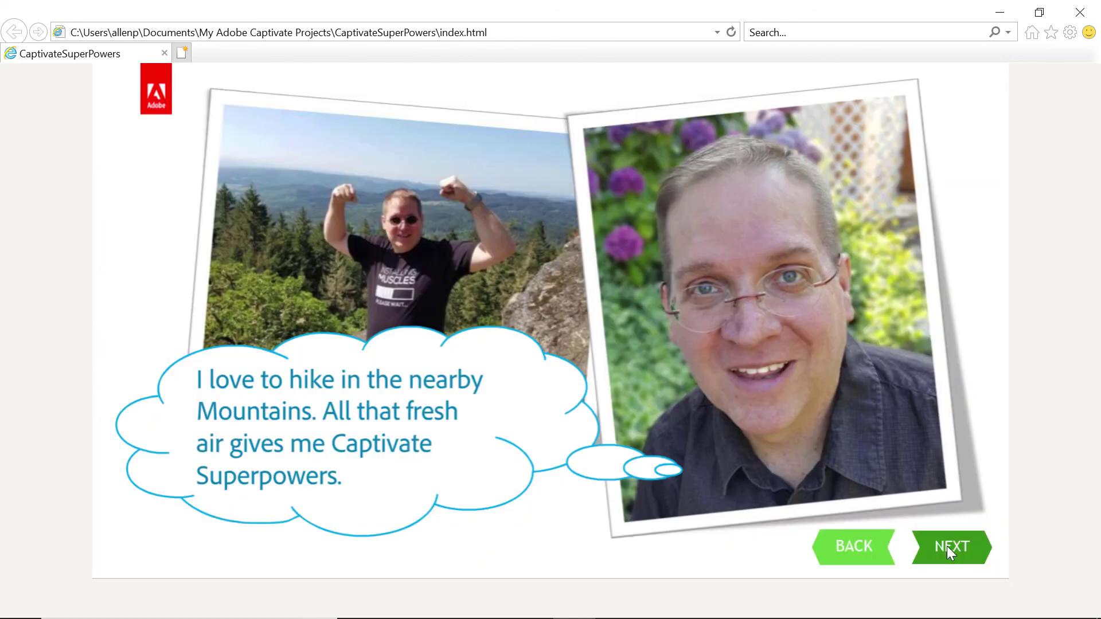
pyautogui.click(947, 546)
pyautogui.click(947, 546)
pyautogui.click(862, 546)
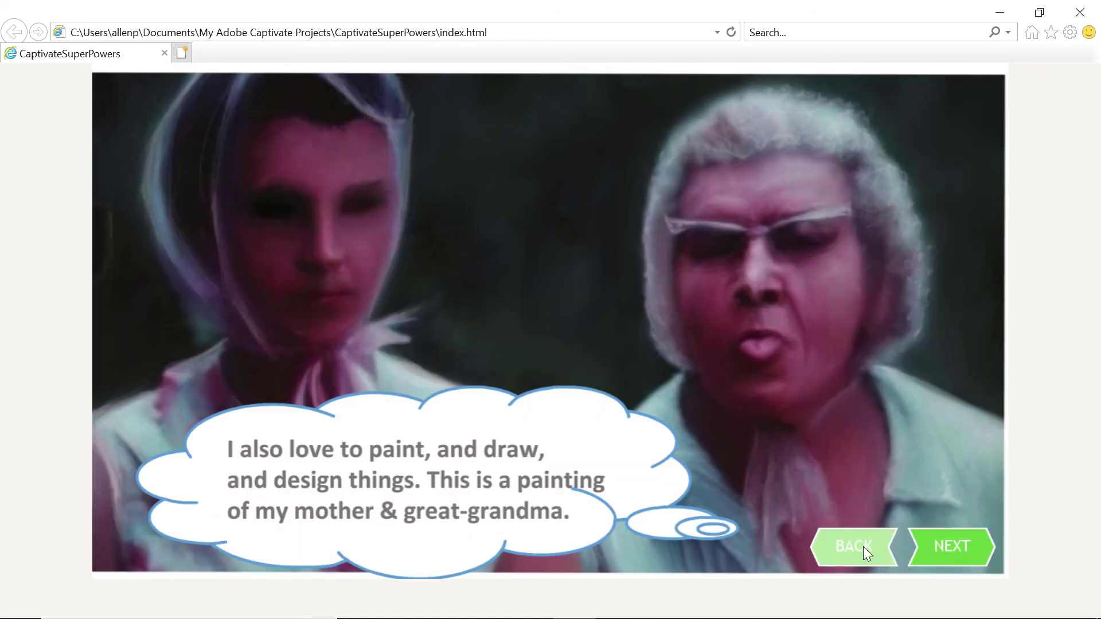
pyautogui.click(863, 546)
pyautogui.click(934, 549)
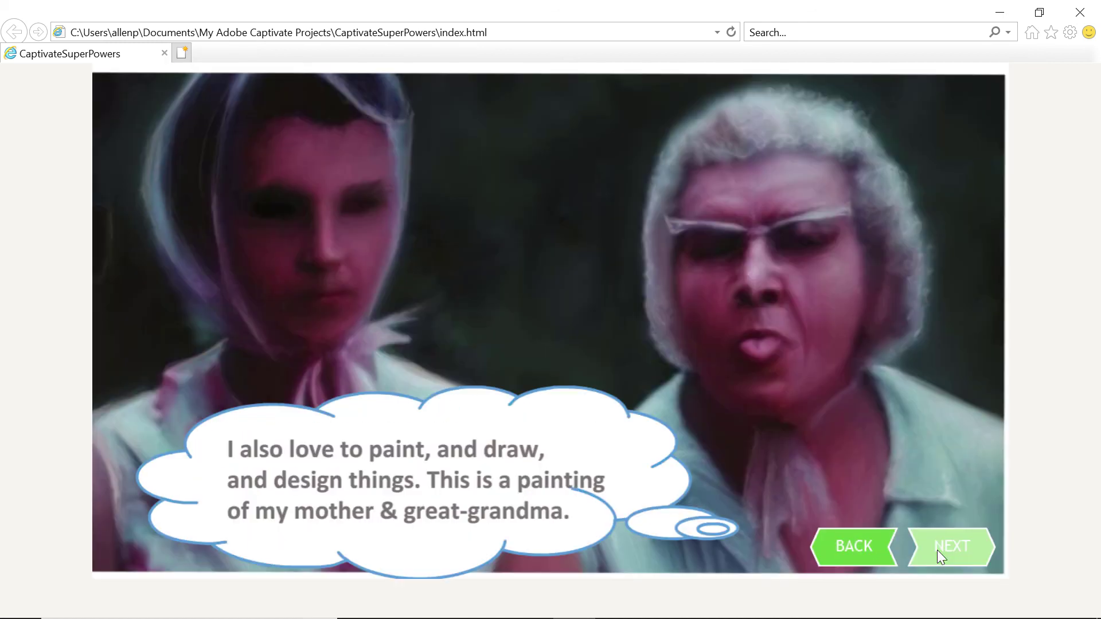
pyautogui.click(941, 550)
pyautogui.click(942, 549)
pyautogui.click(941, 549)
pyautogui.click(943, 550)
pyautogui.click(943, 551)
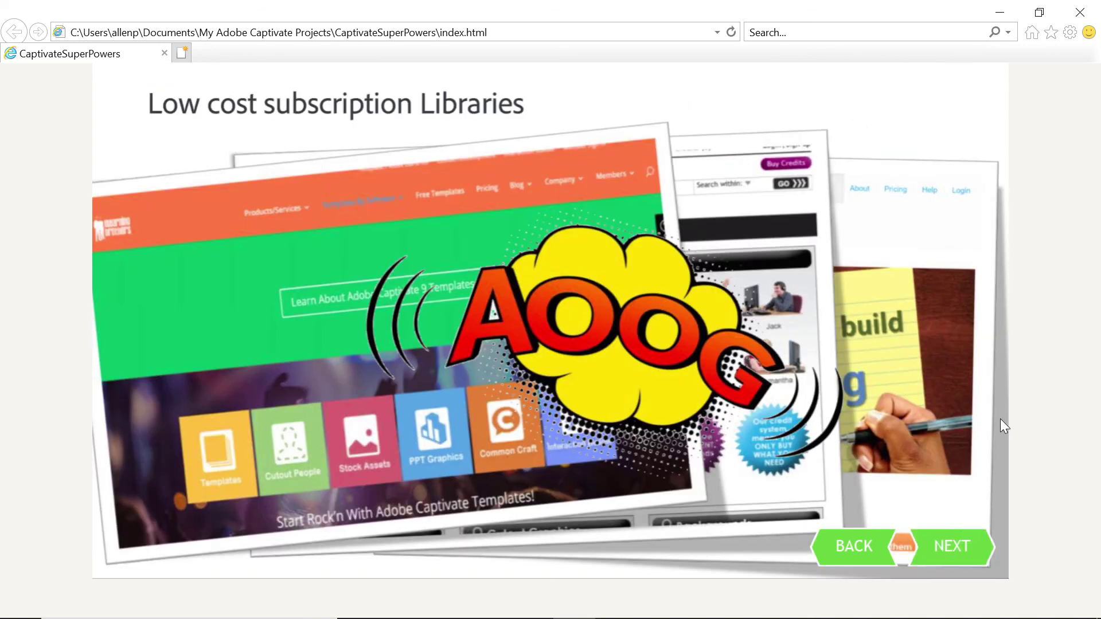